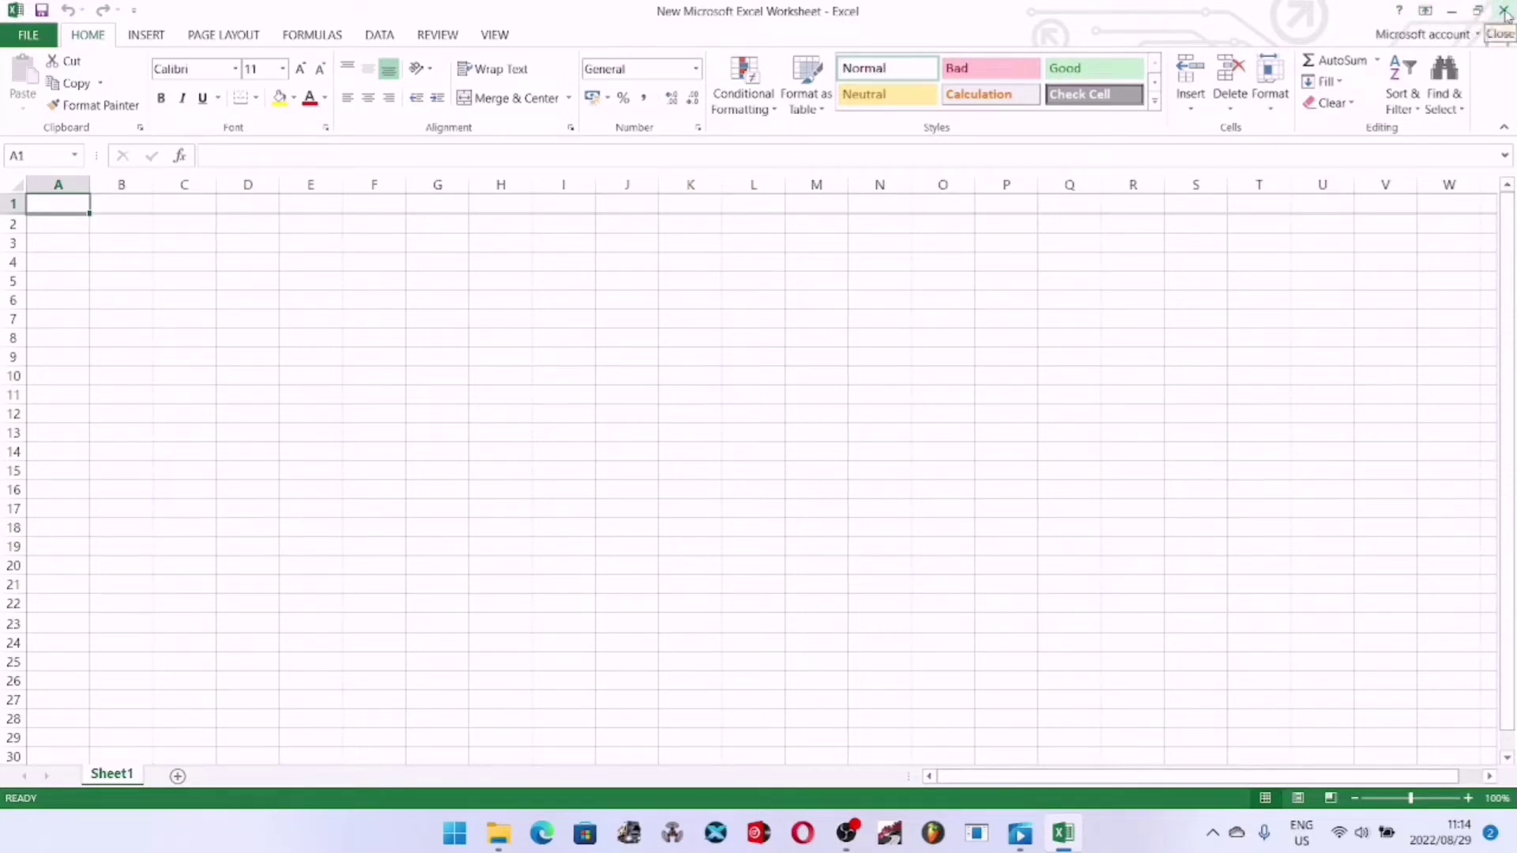
# - Examine the command sets for inserting objects, page layout, formulas and data, ending on the home commands
pyautogui.moveTo(1480, 14)
pyautogui.click(145, 38)
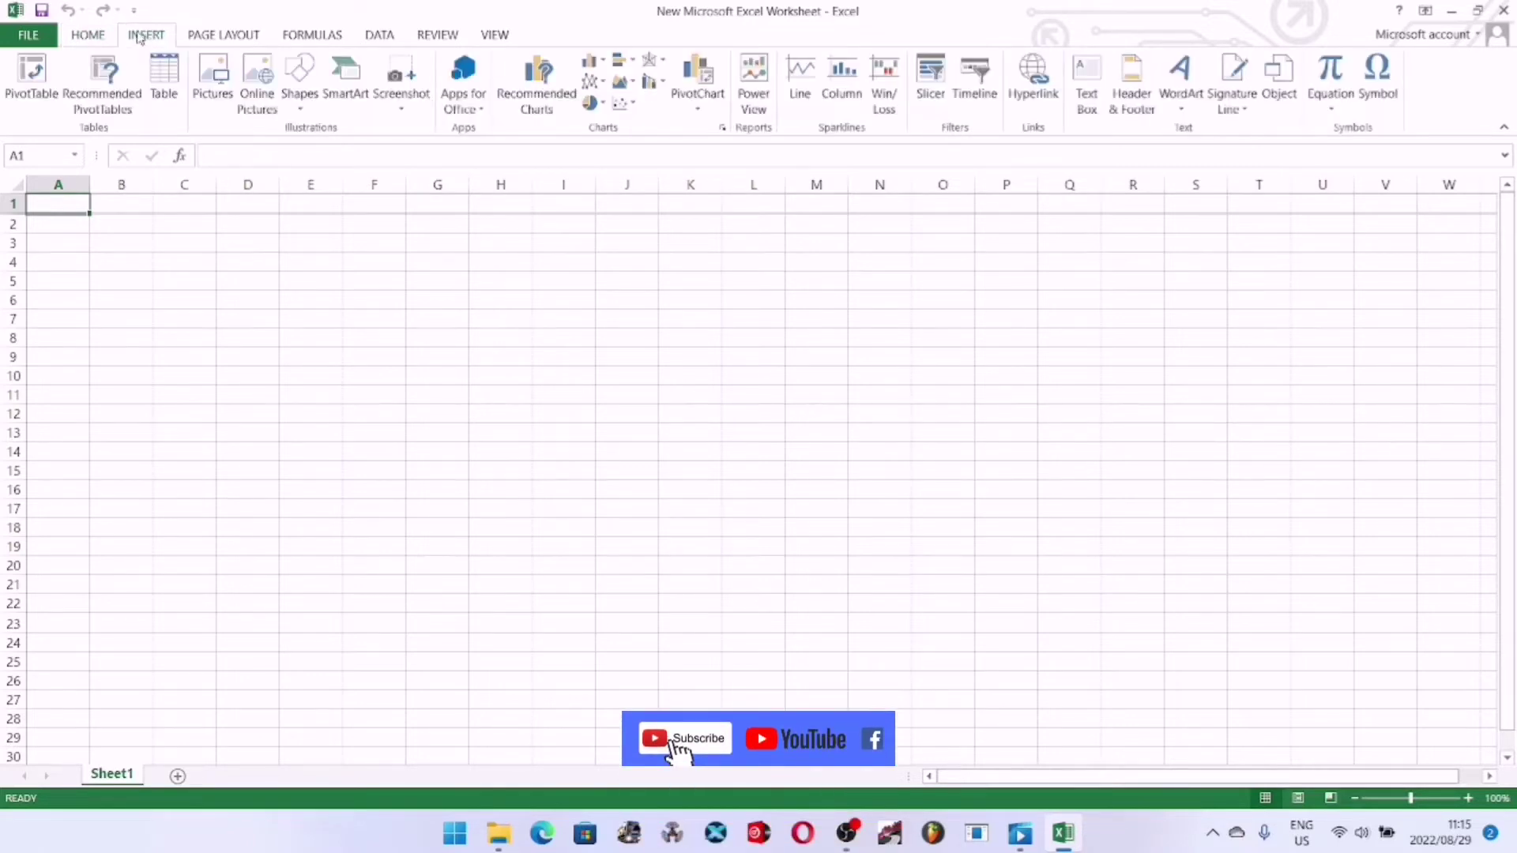
pyautogui.click(95, 38)
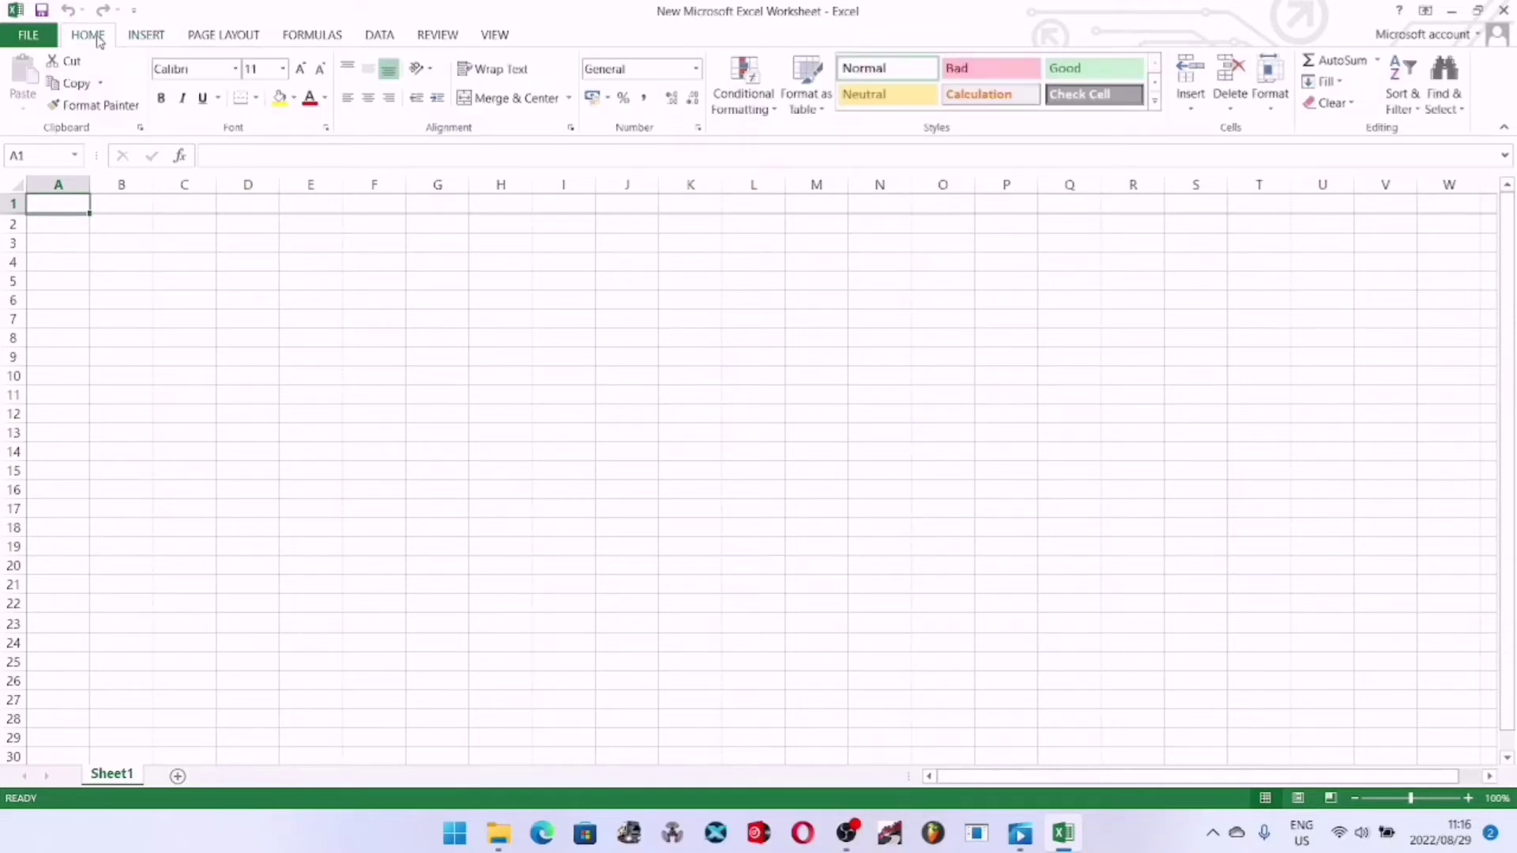
pyautogui.click(140, 37)
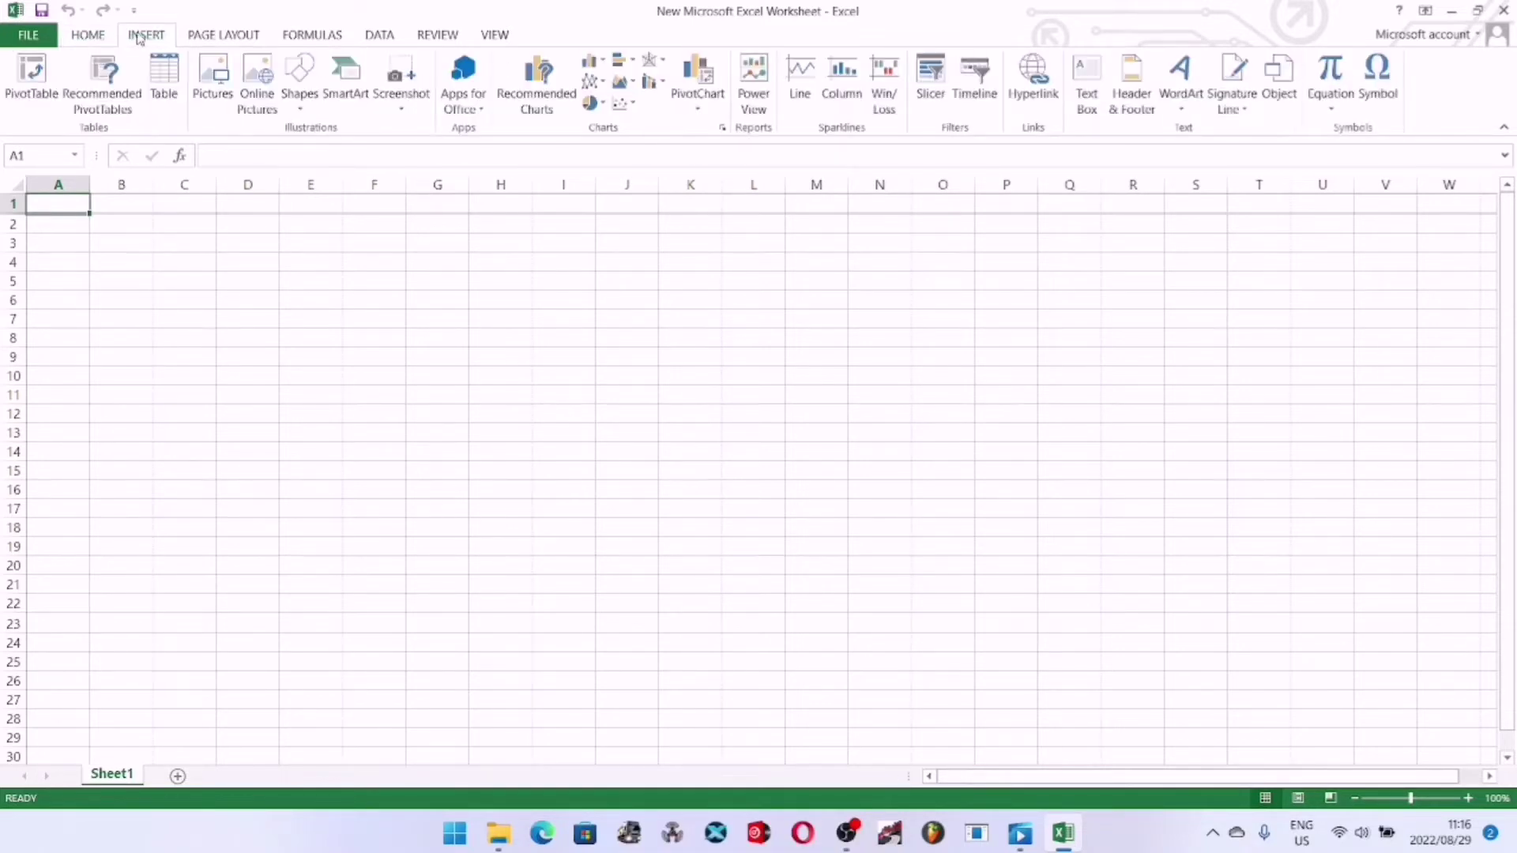
pyautogui.click(235, 35)
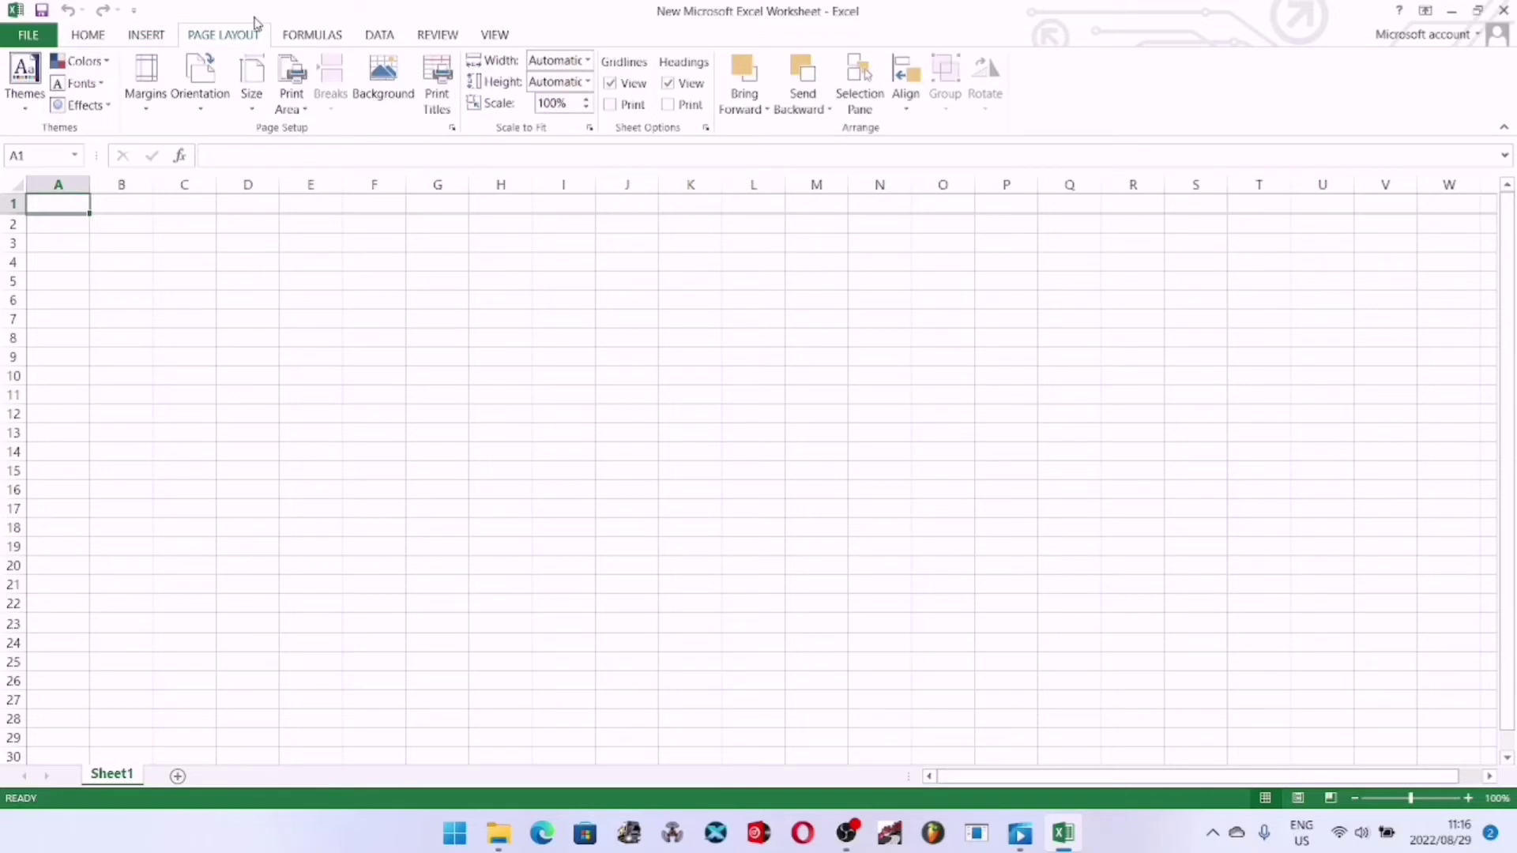
pyautogui.click(304, 35)
pyautogui.click(380, 35)
pyautogui.click(107, 36)
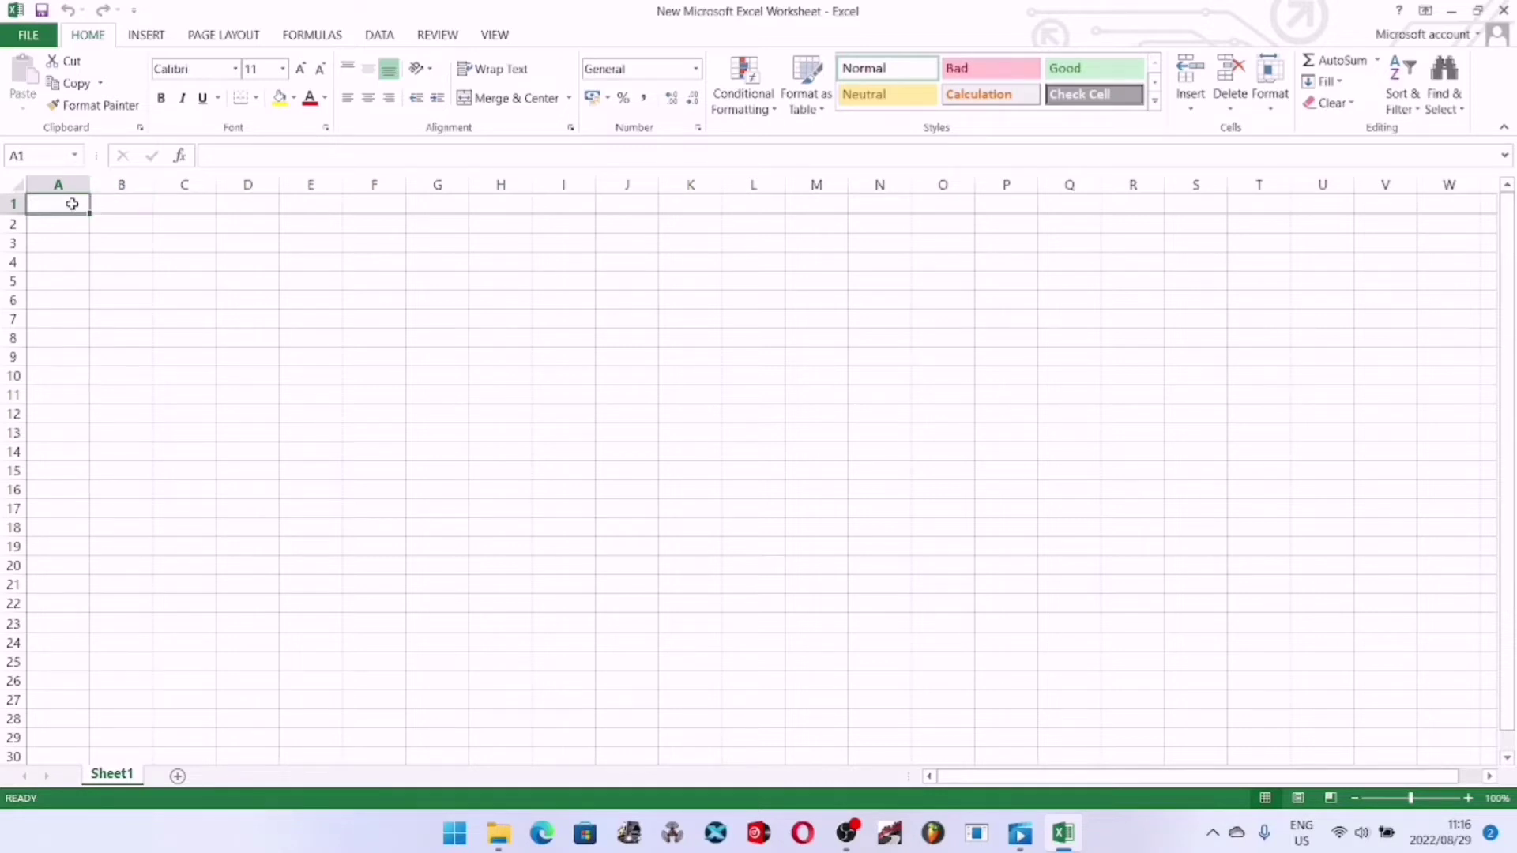
# - Examine the active cell reference while selecting the ranges A1:D3 and A1:C8
pyautogui.click(4, 157)
pyautogui.click(35, 155)
pyautogui.doubleClick(26, 155)
pyautogui.moveTo(67, 205); pyautogui.dragTo(249, 243)
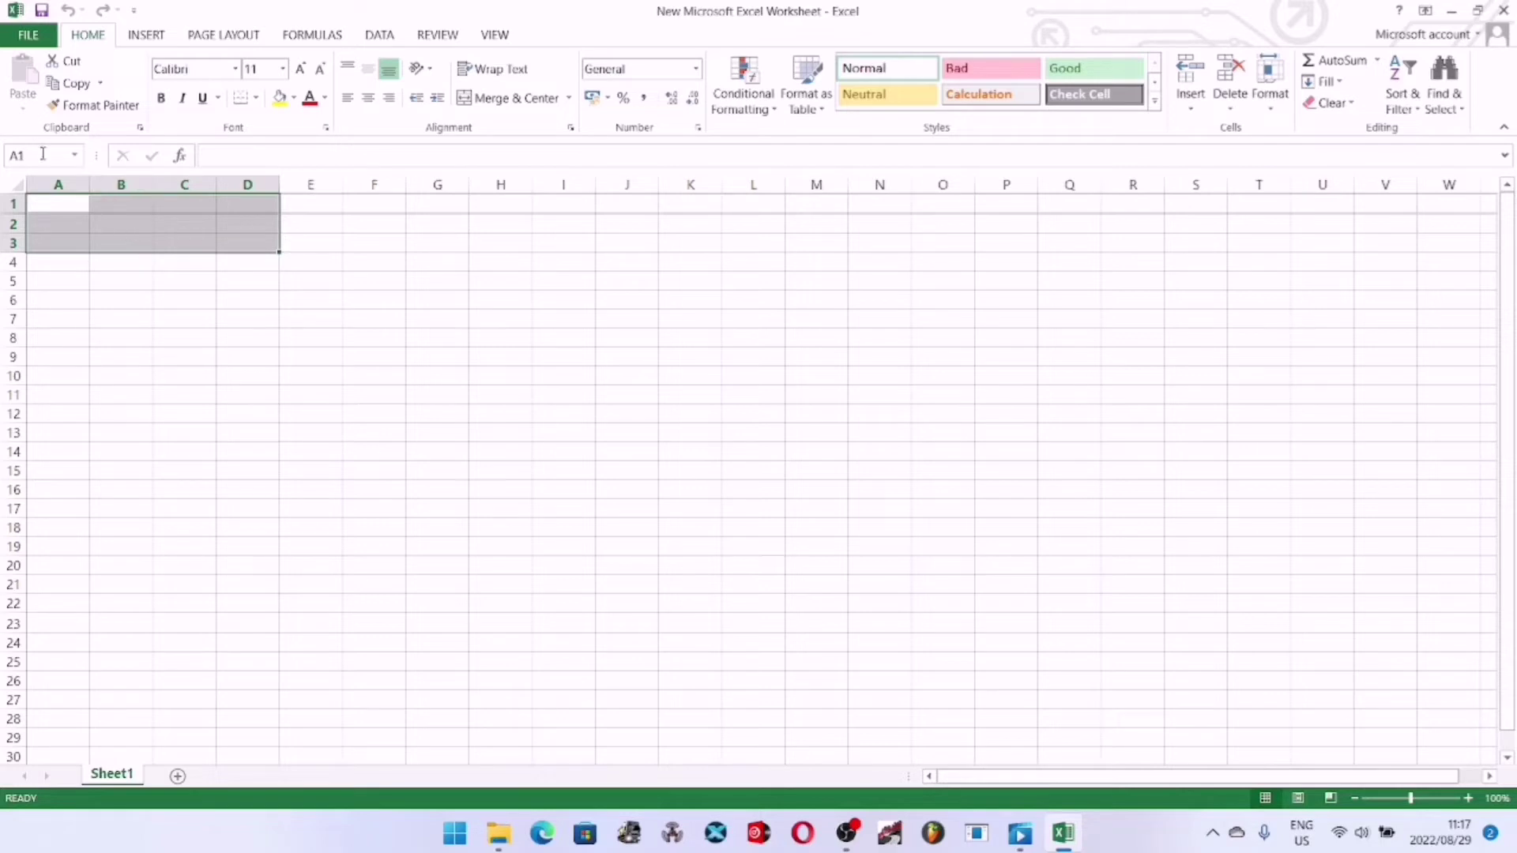
pyautogui.moveTo(47, 202); pyautogui.dragTo(244, 237)
pyautogui.moveTo(73, 213); pyautogui.dragTo(180, 337)
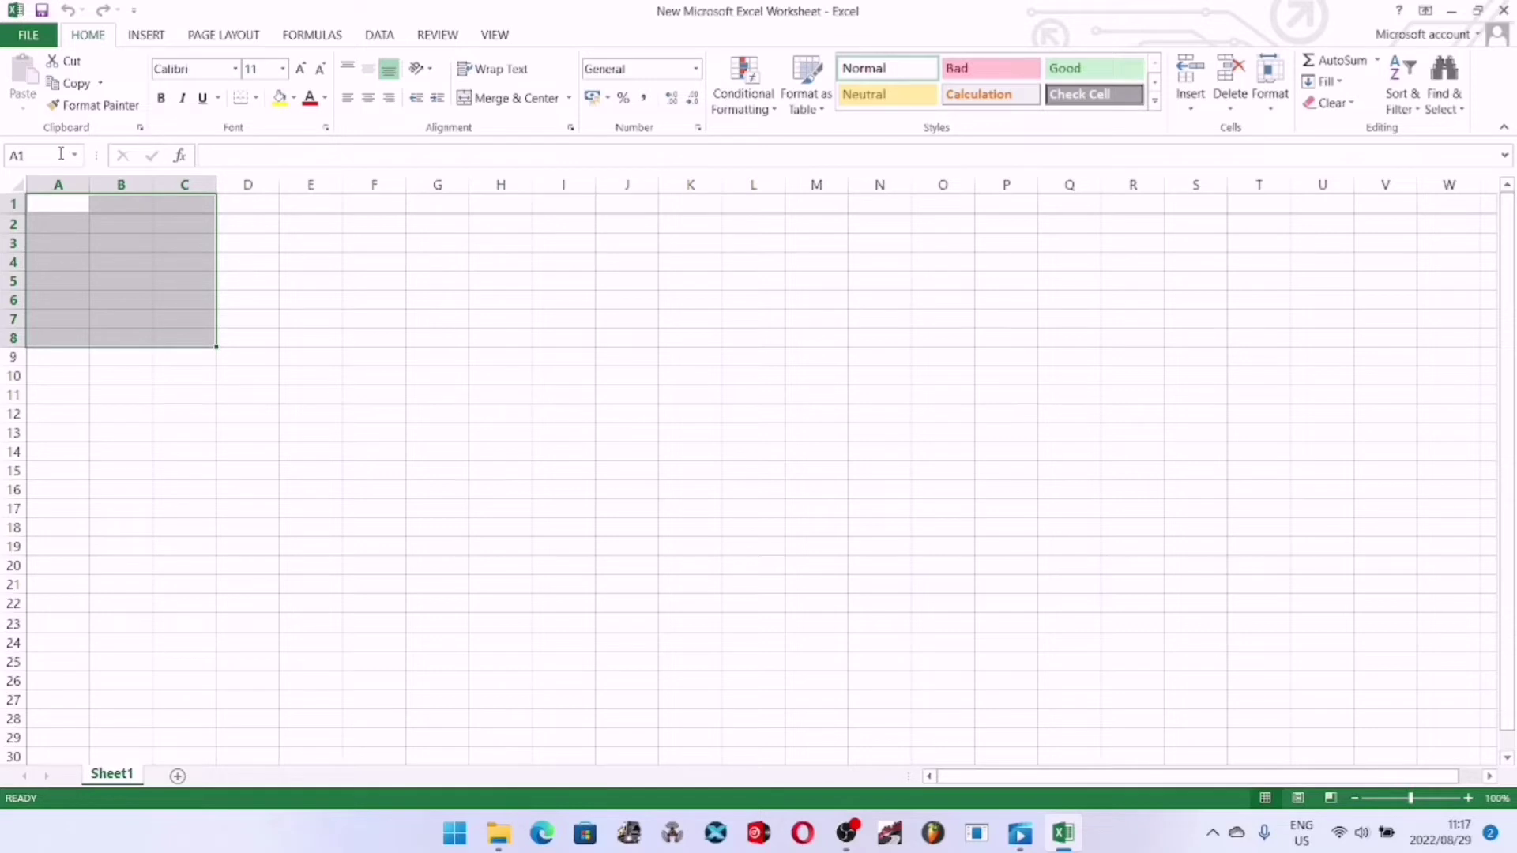
pyautogui.click(233, 155)
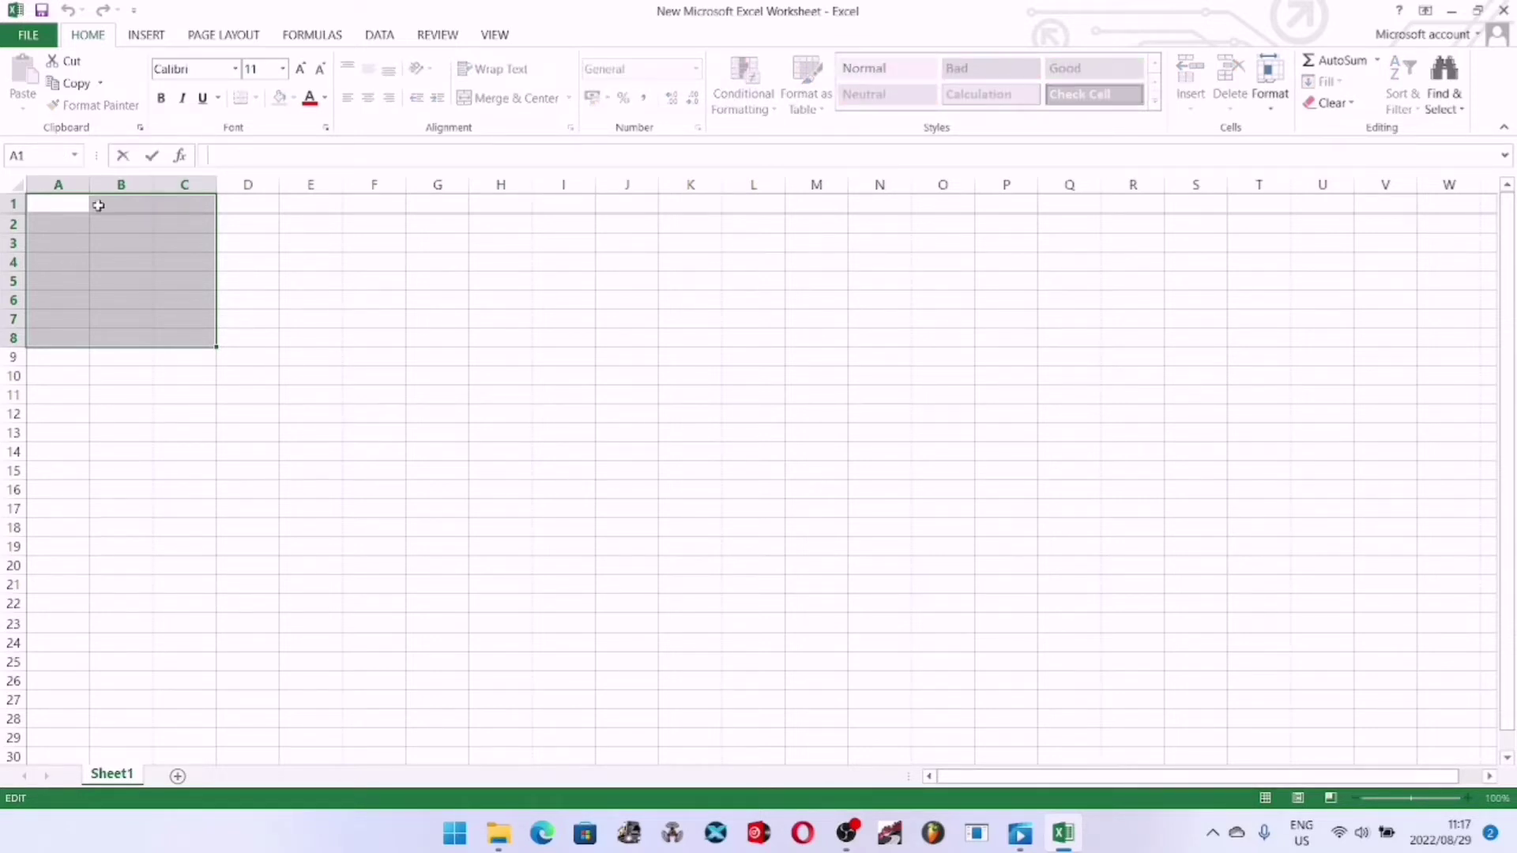
pyautogui.click(121, 185)
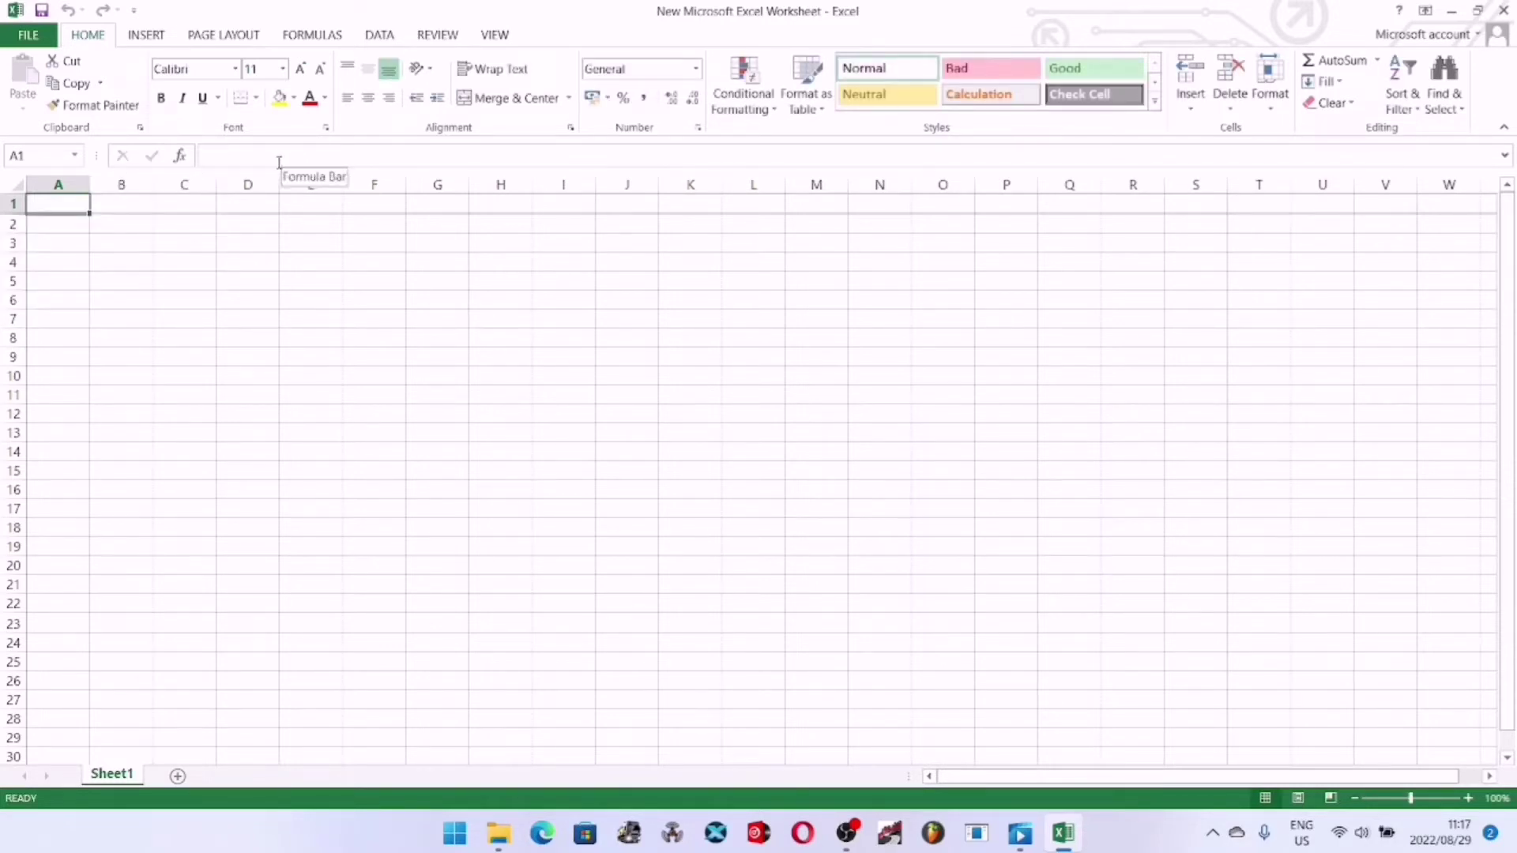
# - Enter the formula =TODAY() in cell A1
pyautogui.click(282, 156)
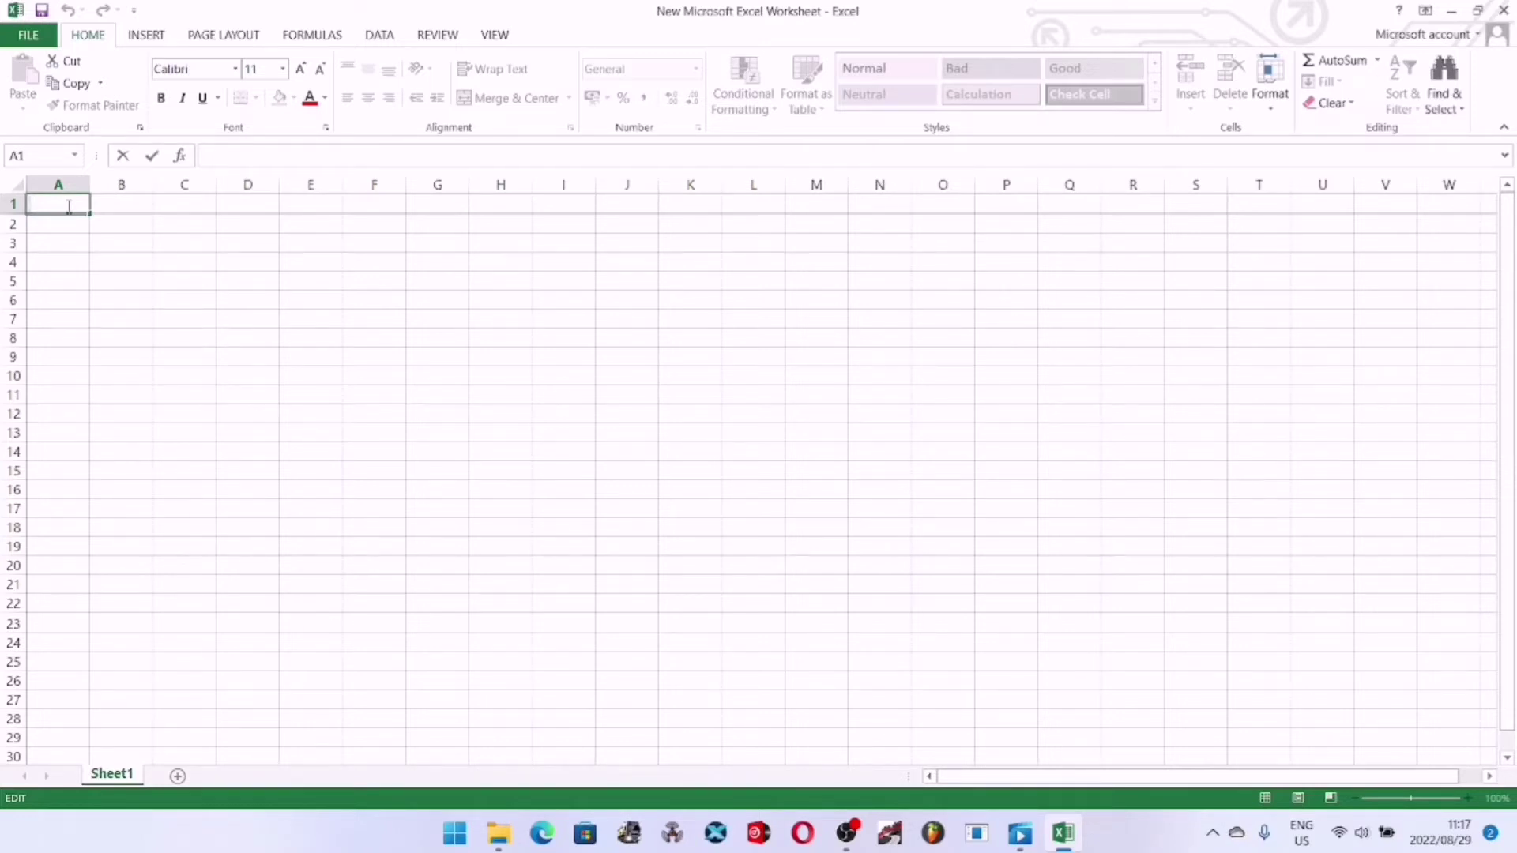
pyautogui.write('=')
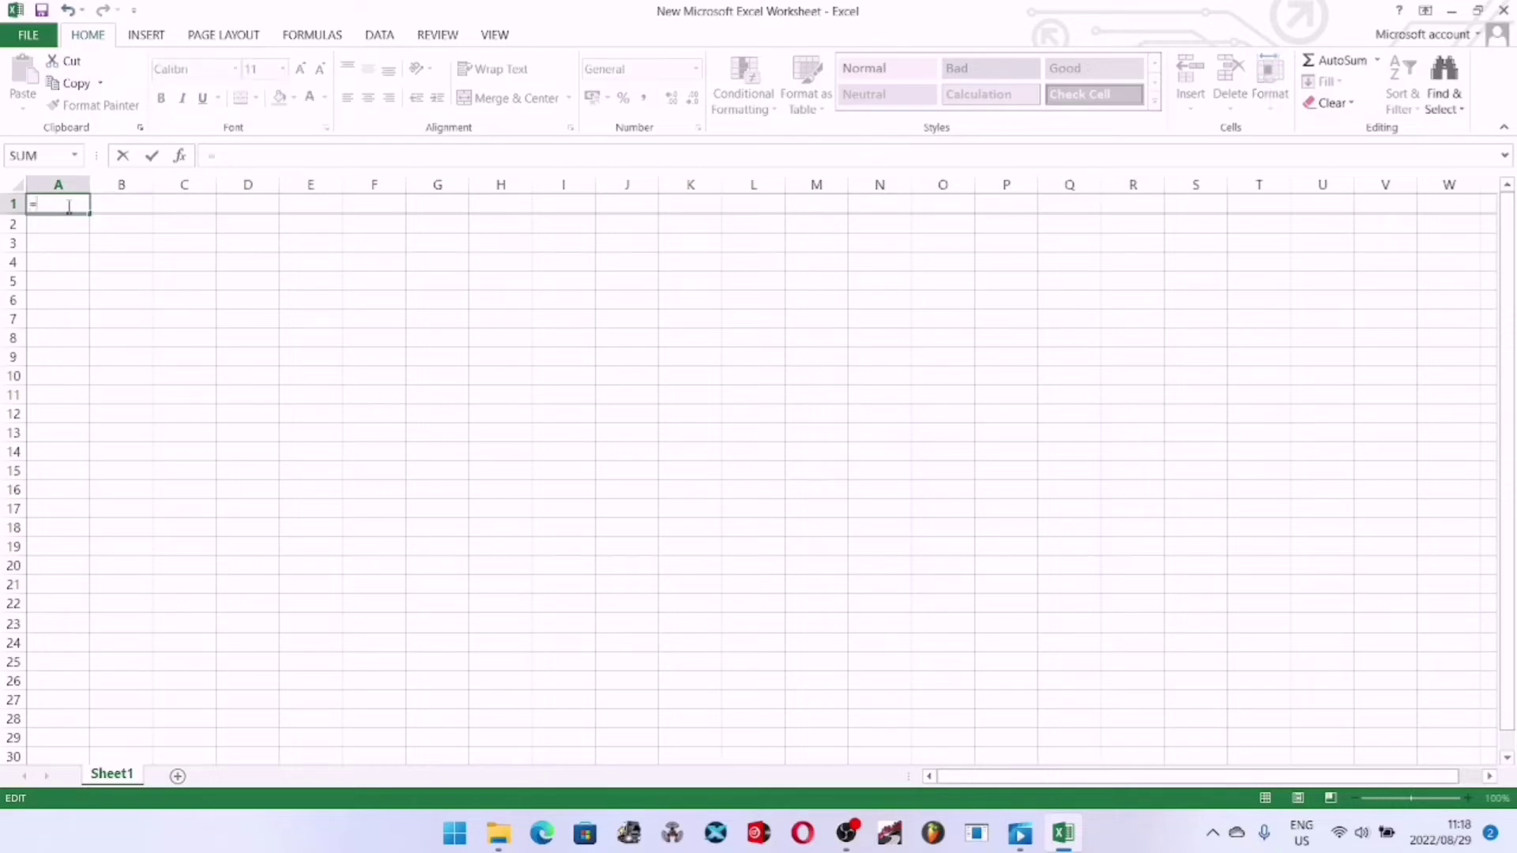
pyautogui.write('today')
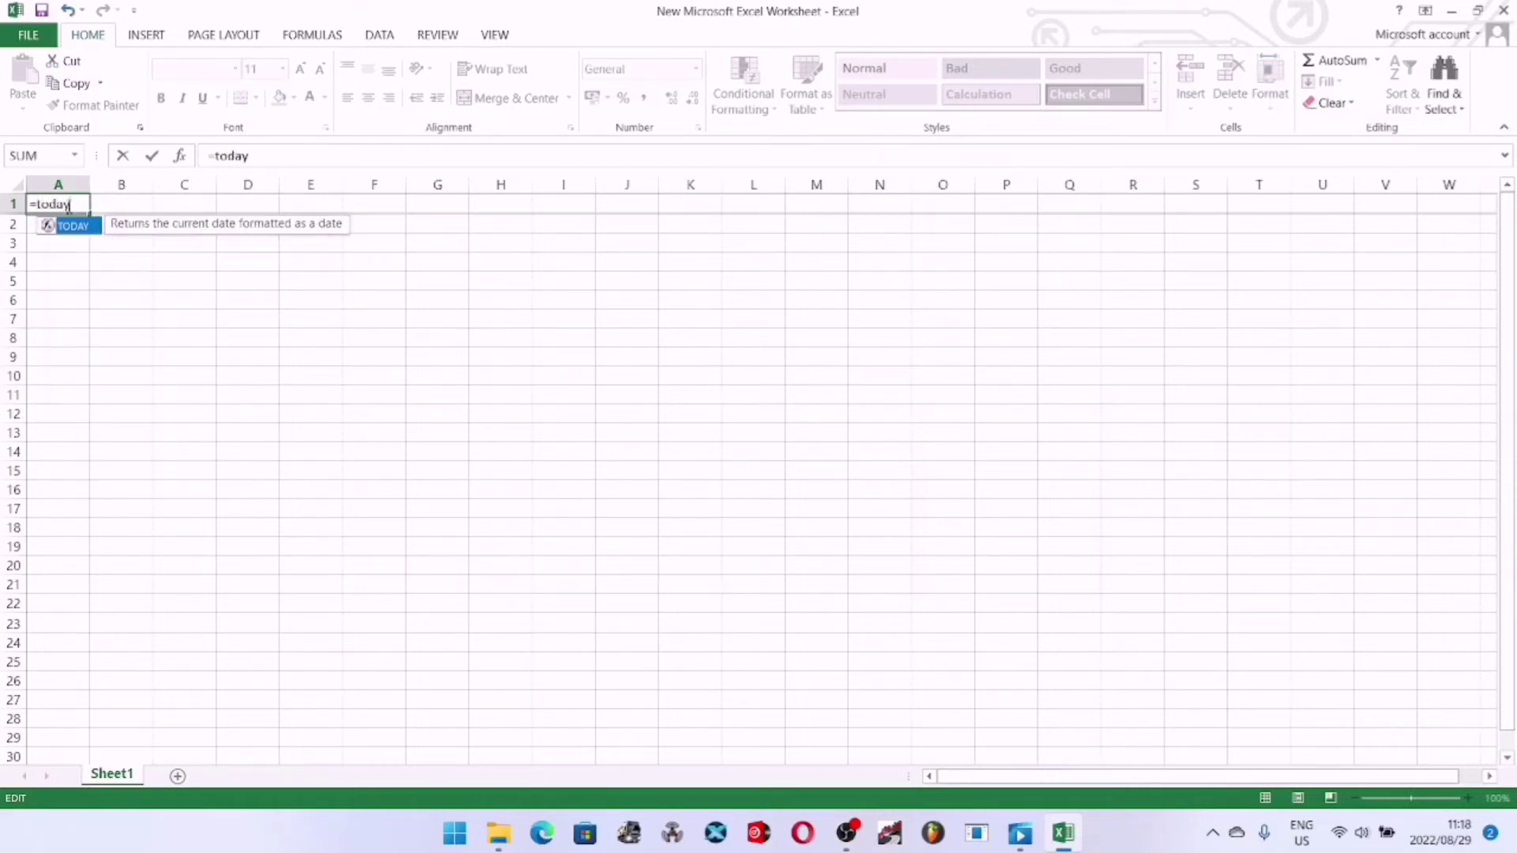
pyautogui.write('()')
pyautogui.press('Return')
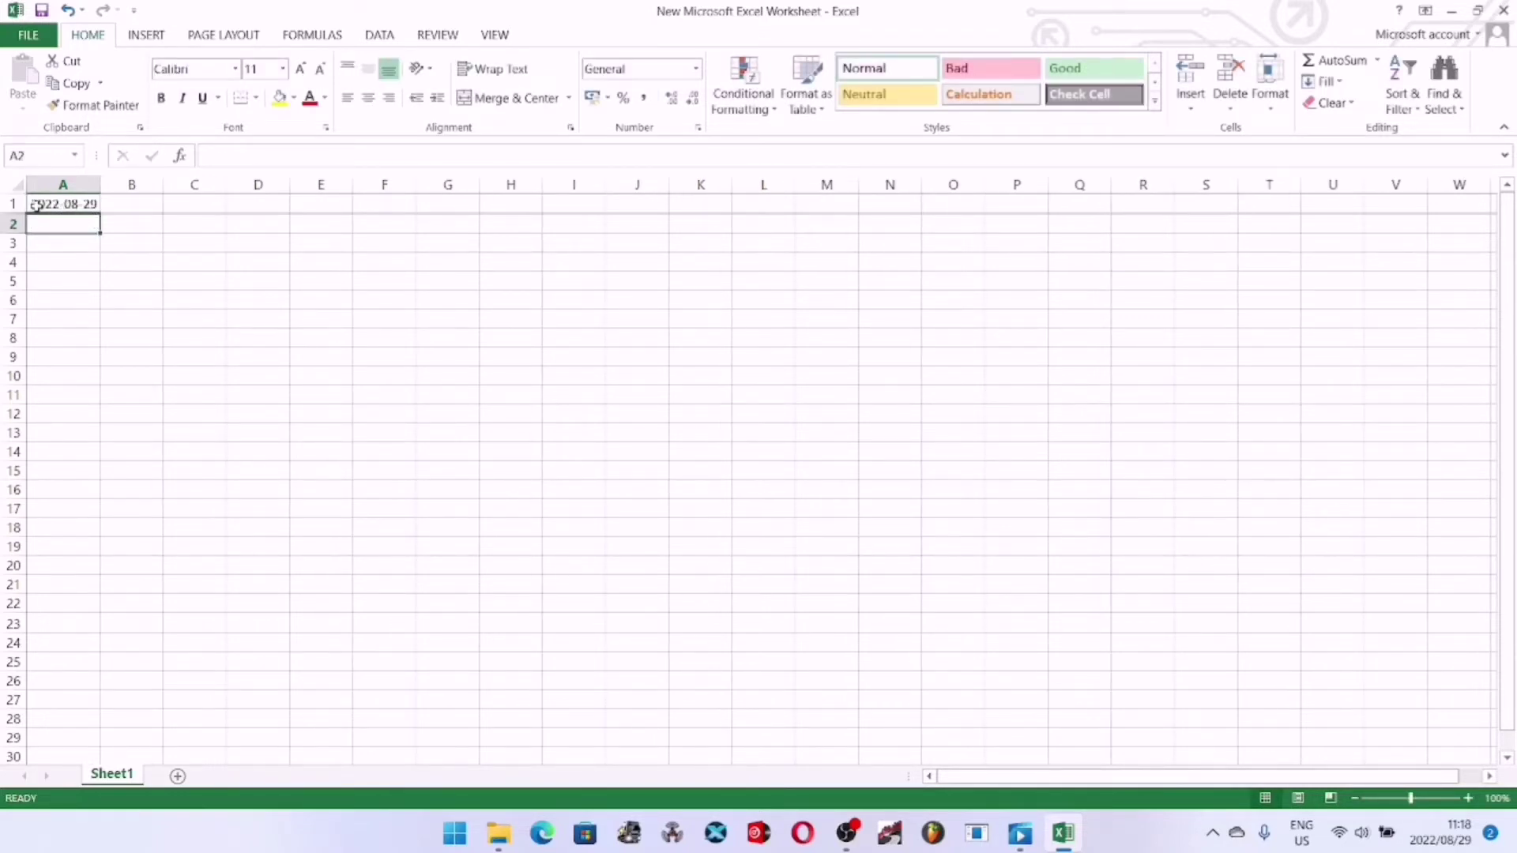
# - Inspect the formula behind the date in cell A1 without changing it
pyautogui.click(69, 204)
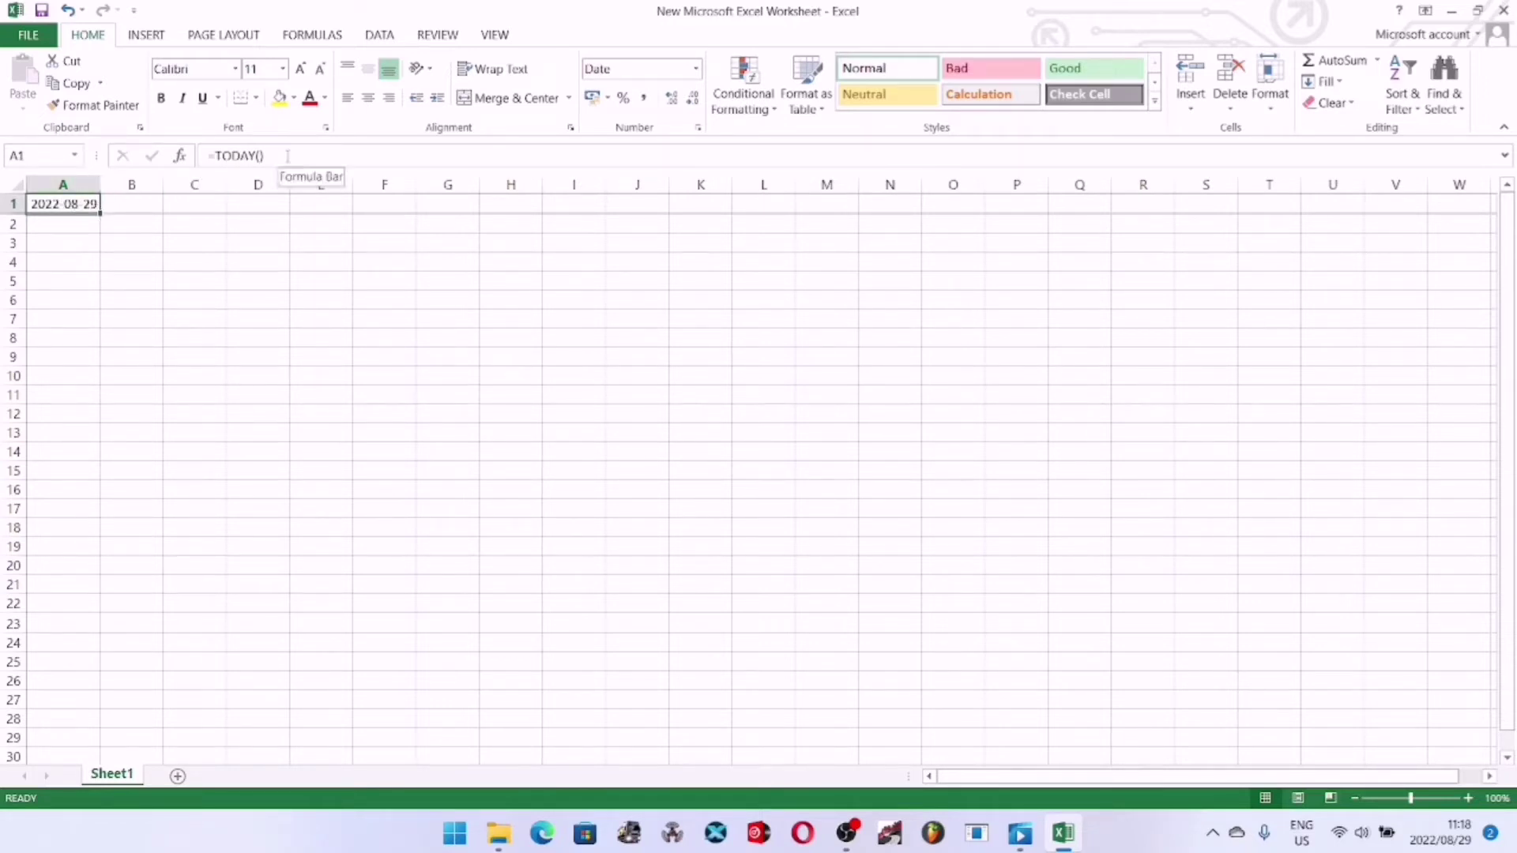
pyautogui.moveTo(264, 155); pyautogui.dragTo(215, 153)
pyautogui.press('Escape')
pyautogui.moveTo(265, 155); pyautogui.dragTo(208, 154)
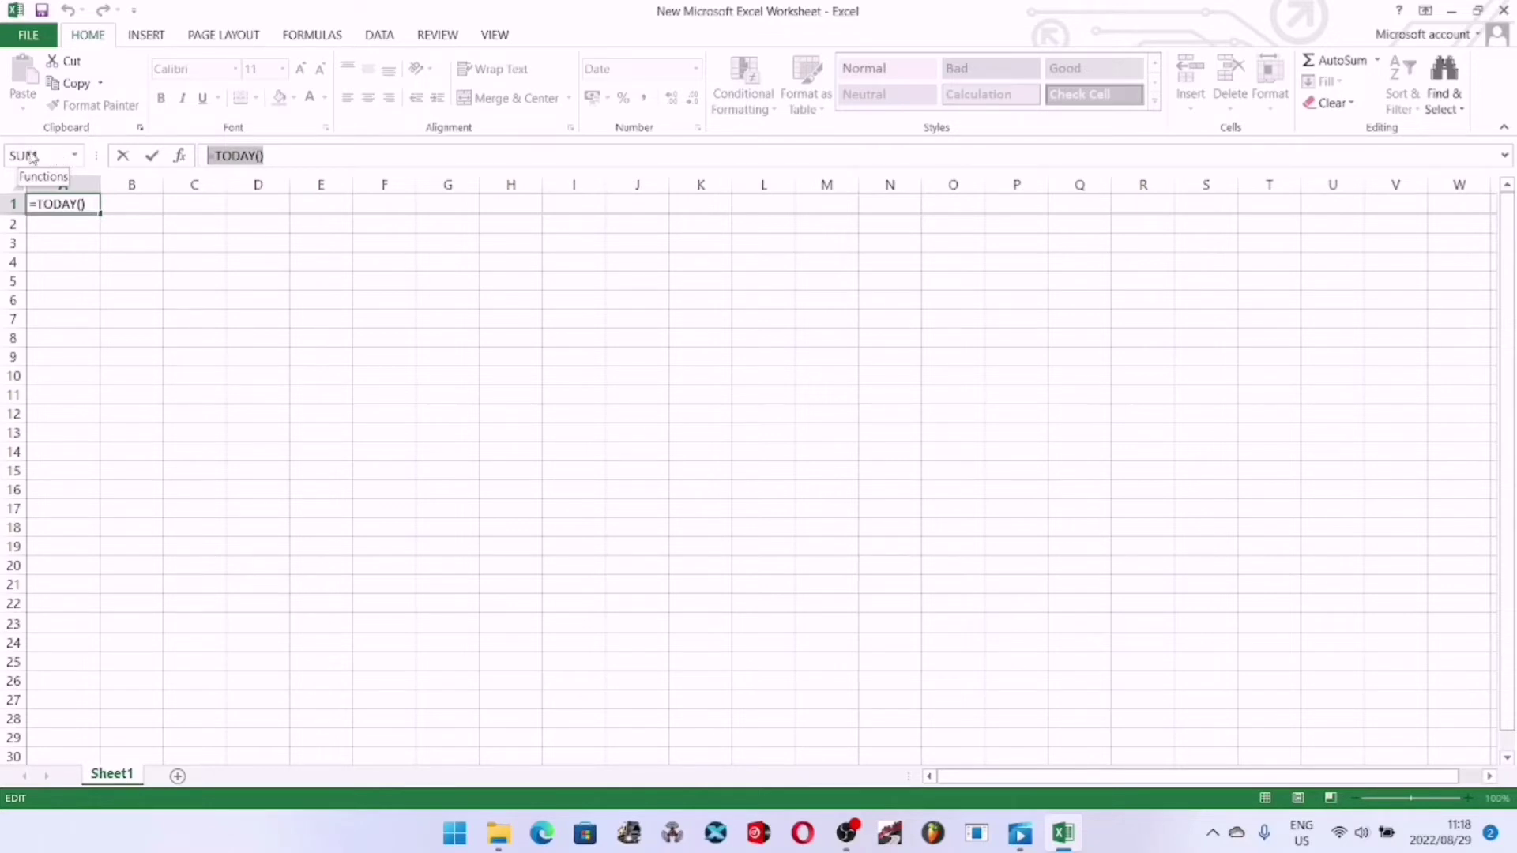
pyautogui.click(287, 156)
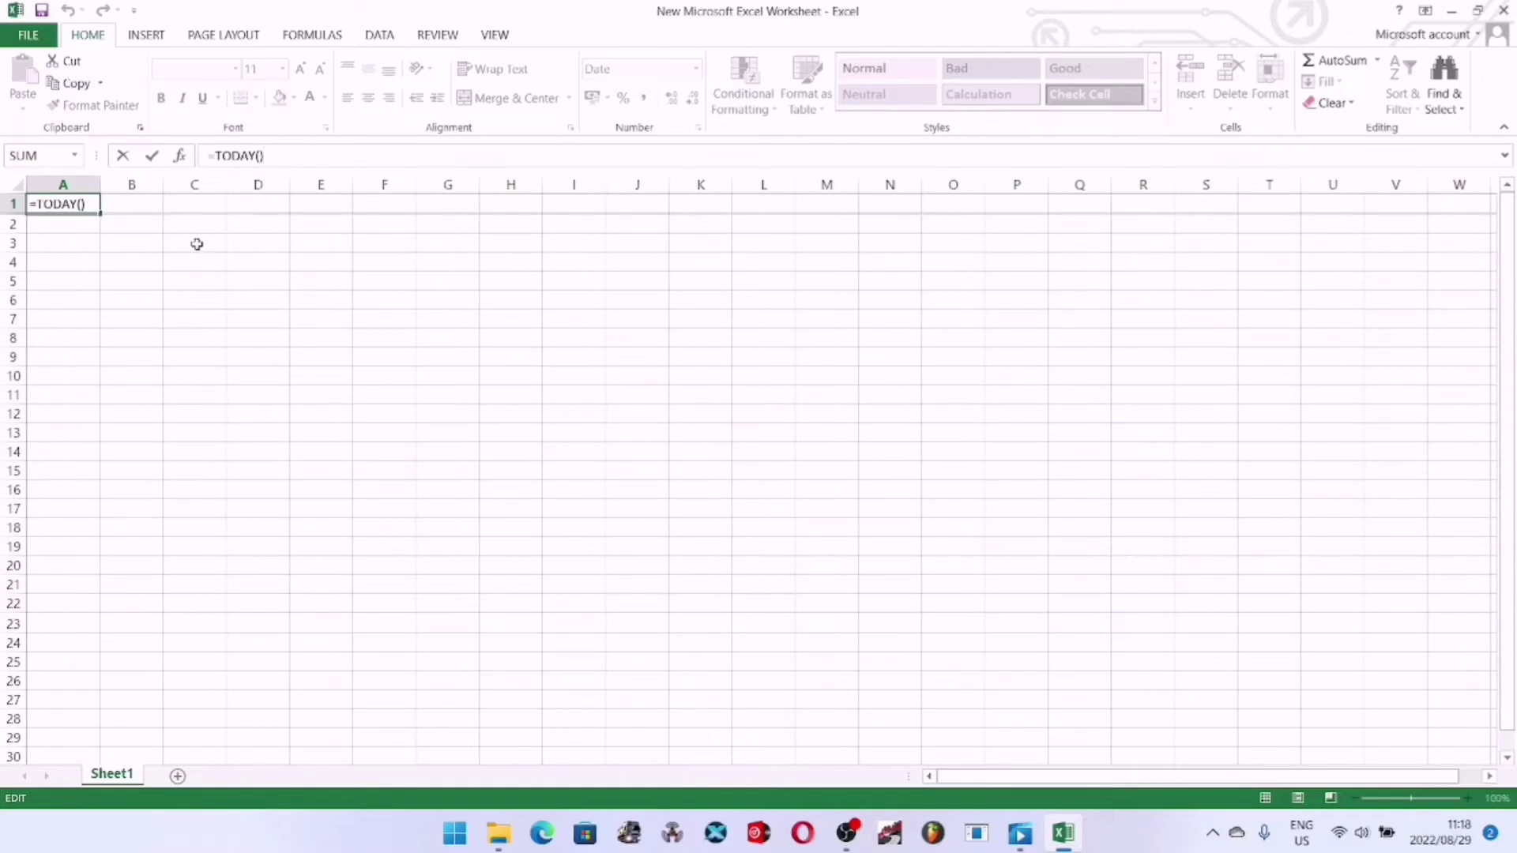
pyautogui.click(142, 203)
pyautogui.click(84, 209)
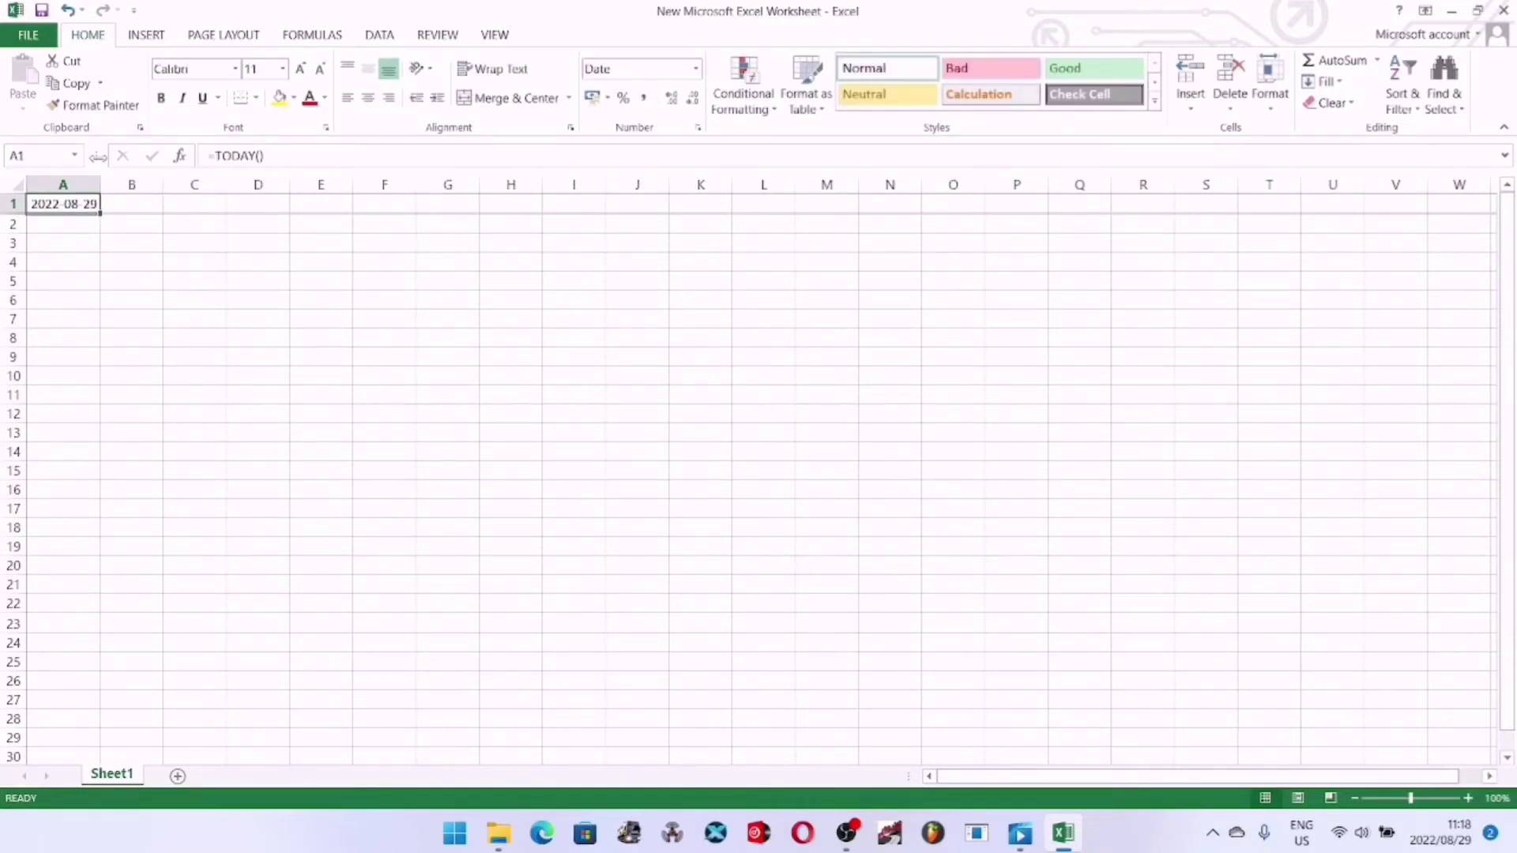
# - Examine how columns and rows form cell references using column A, row 1, row 3 and cells A2 and C3
pyautogui.click(56, 184)
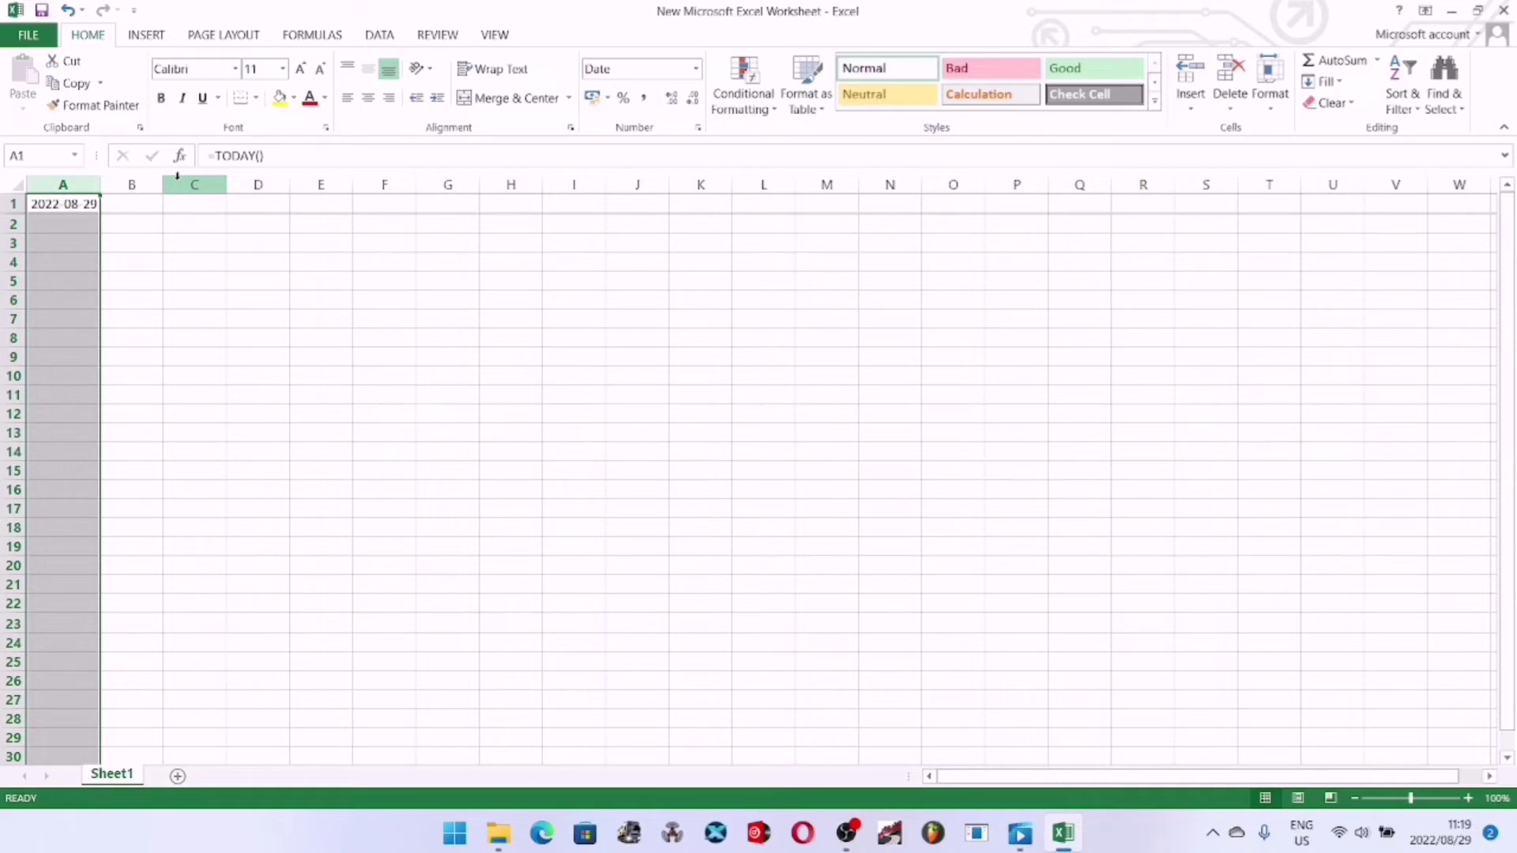
pyautogui.click(10, 204)
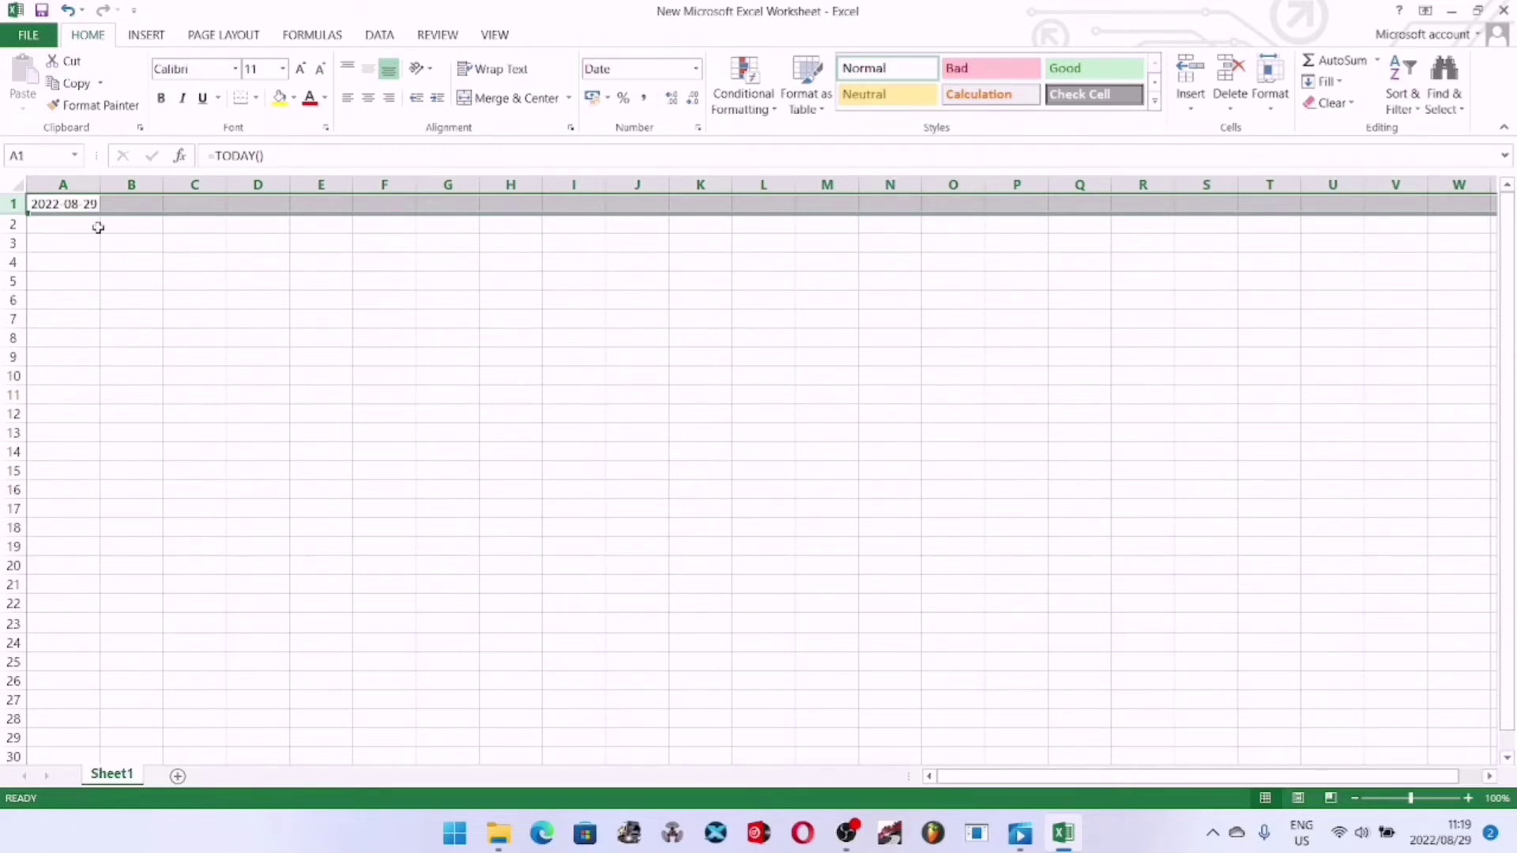
pyautogui.click(75, 222)
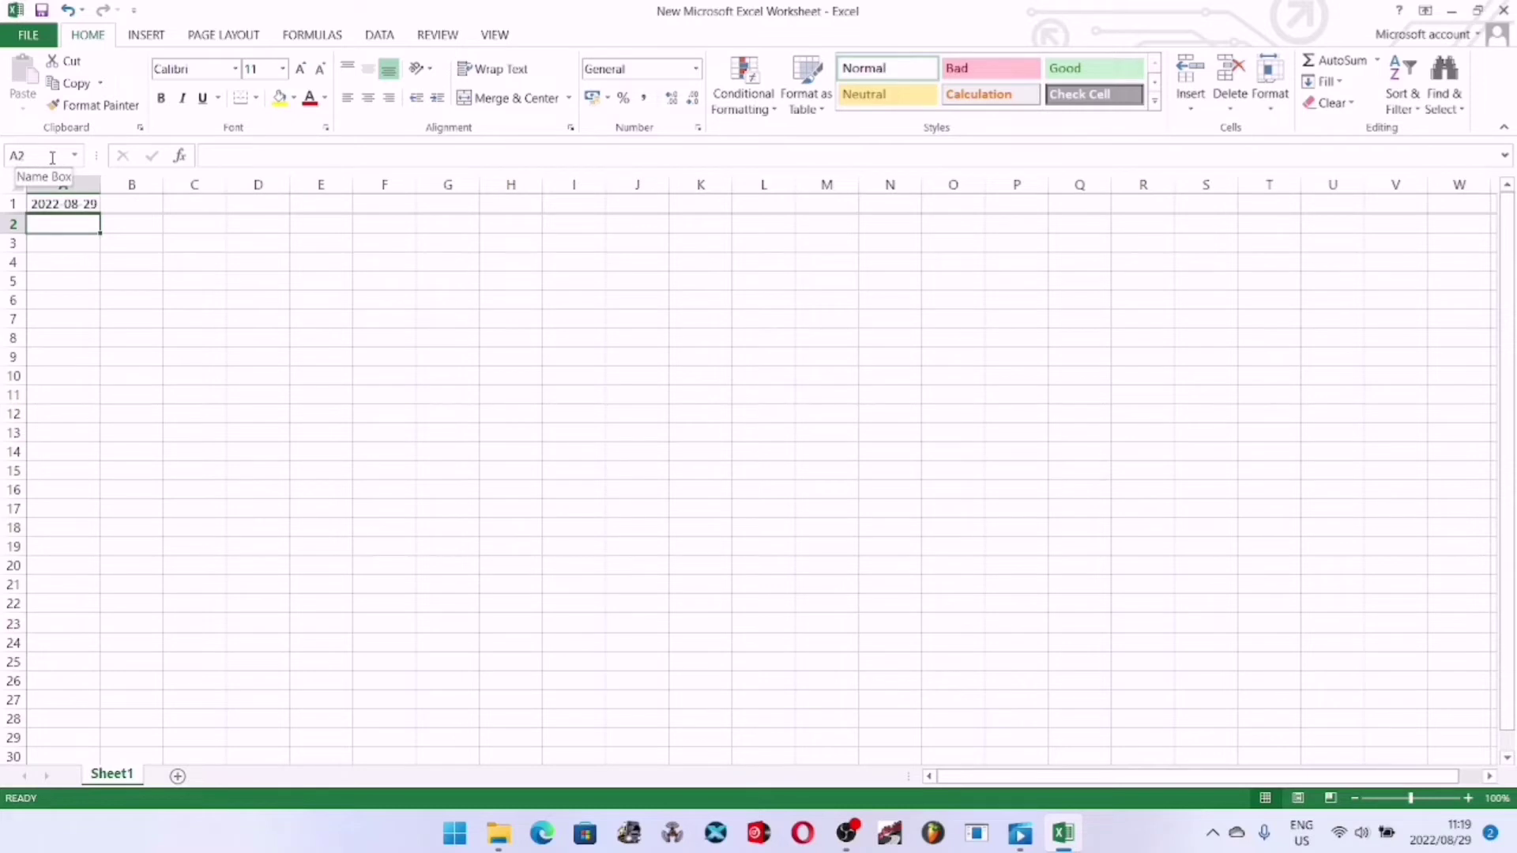
pyautogui.click(190, 243)
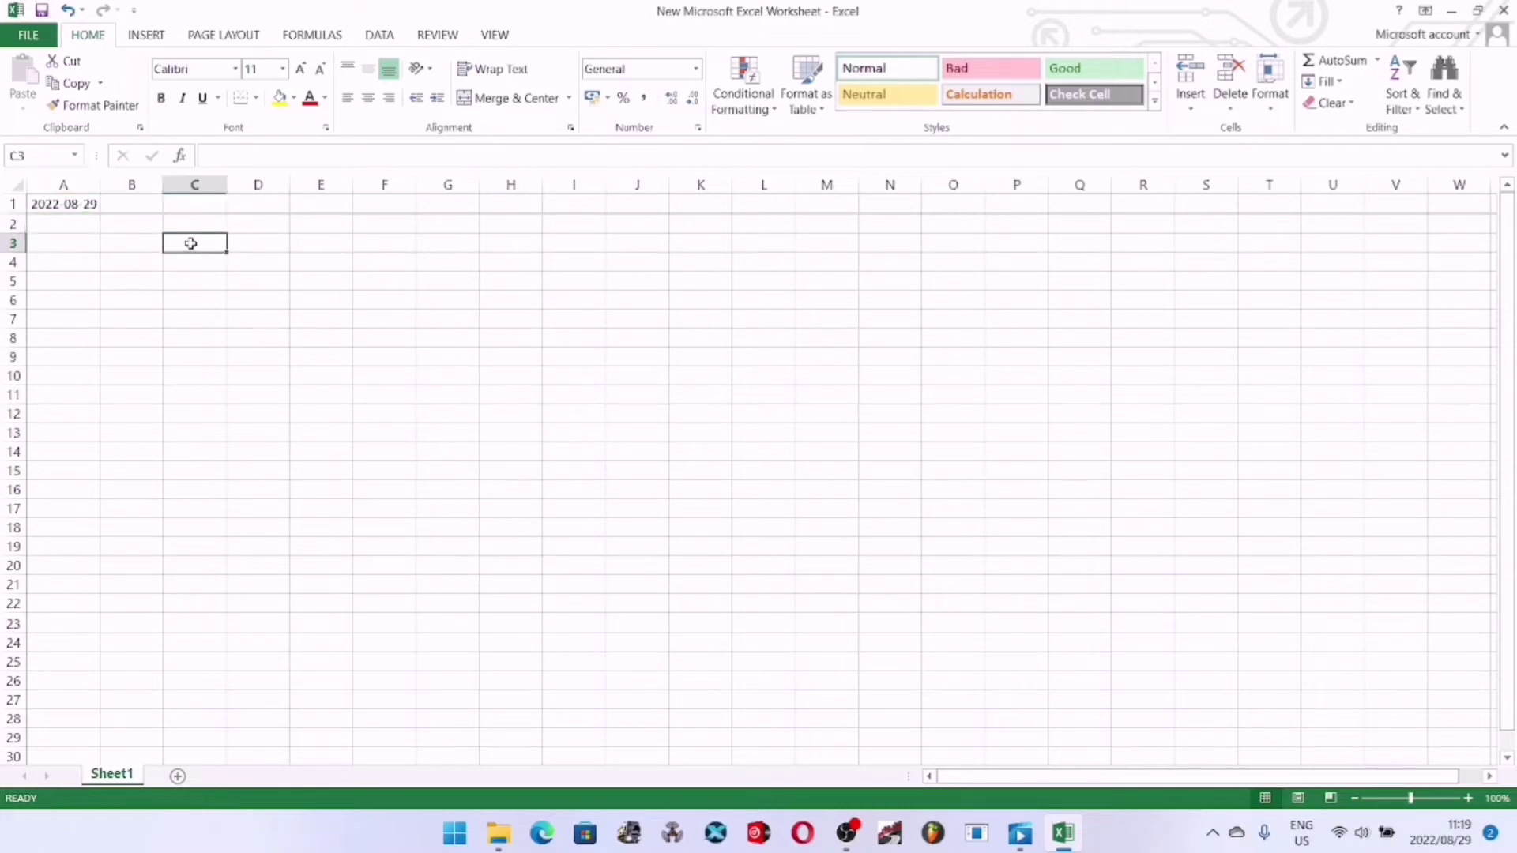
pyautogui.click(23, 155)
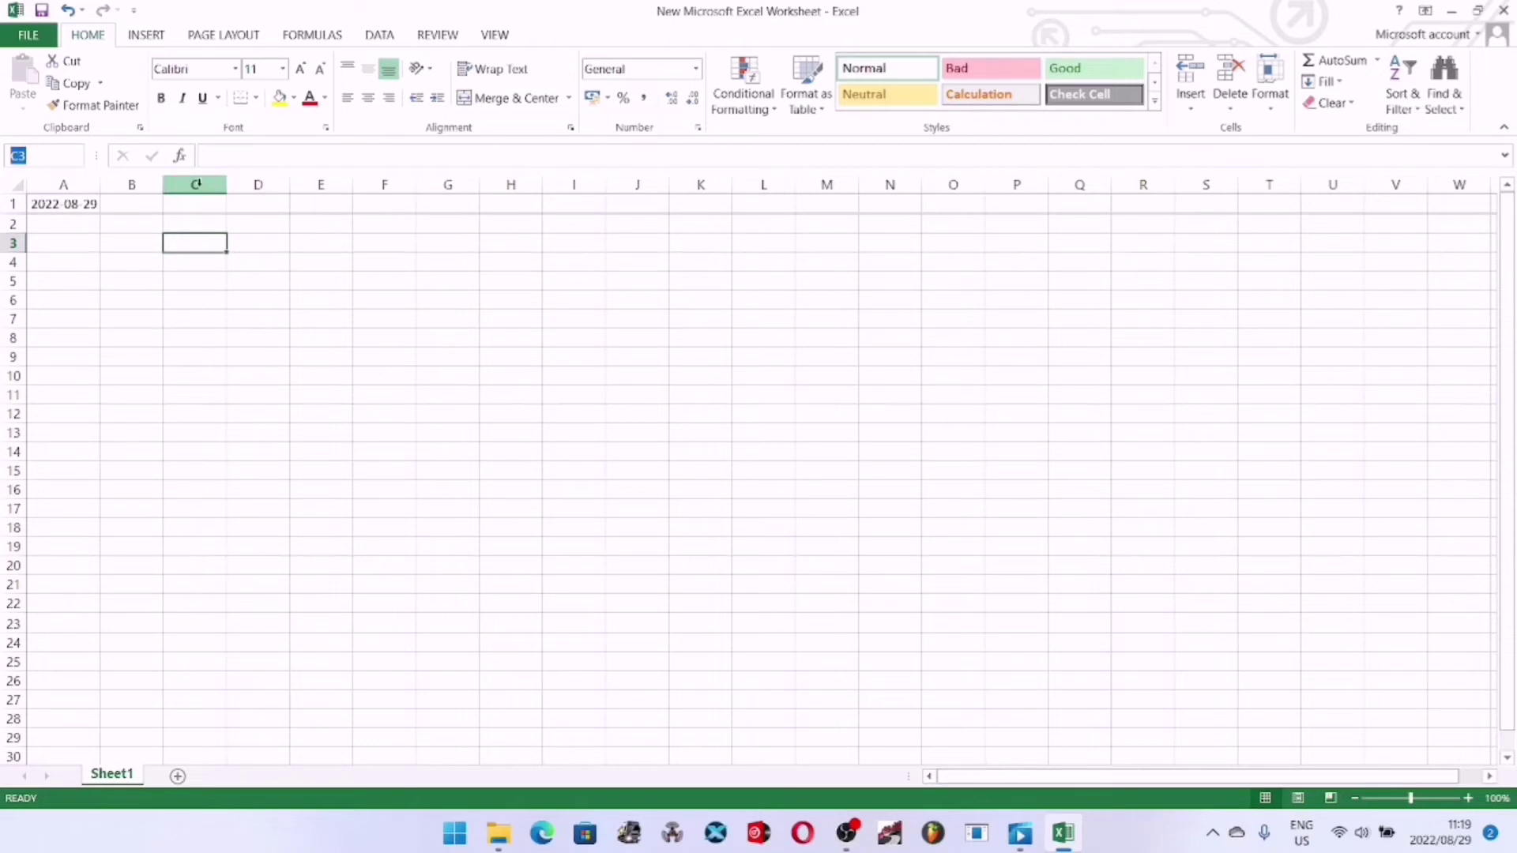
pyautogui.click(17, 157)
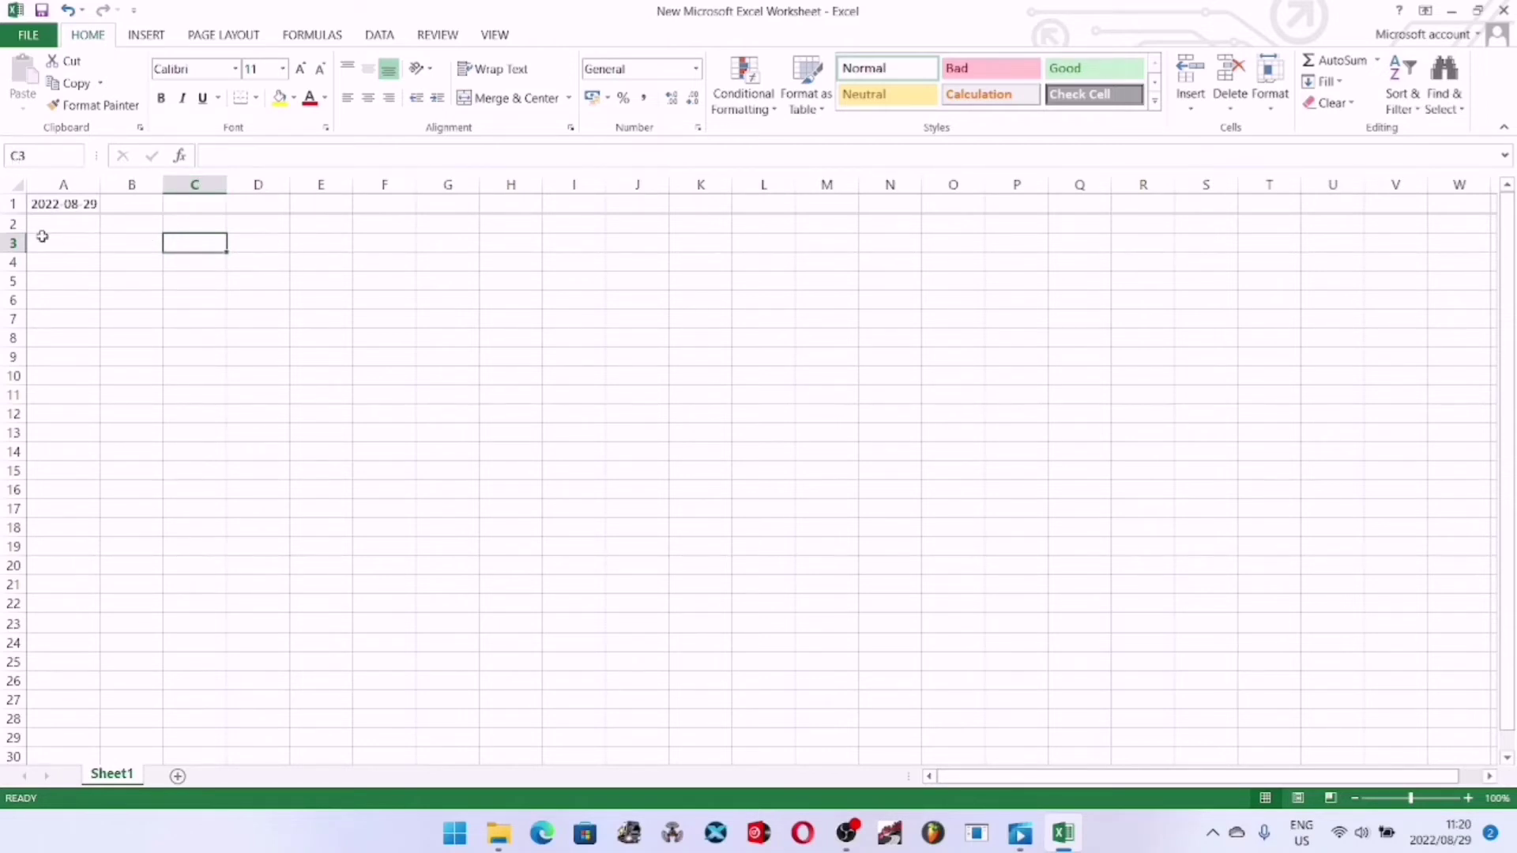
pyautogui.click(9, 243)
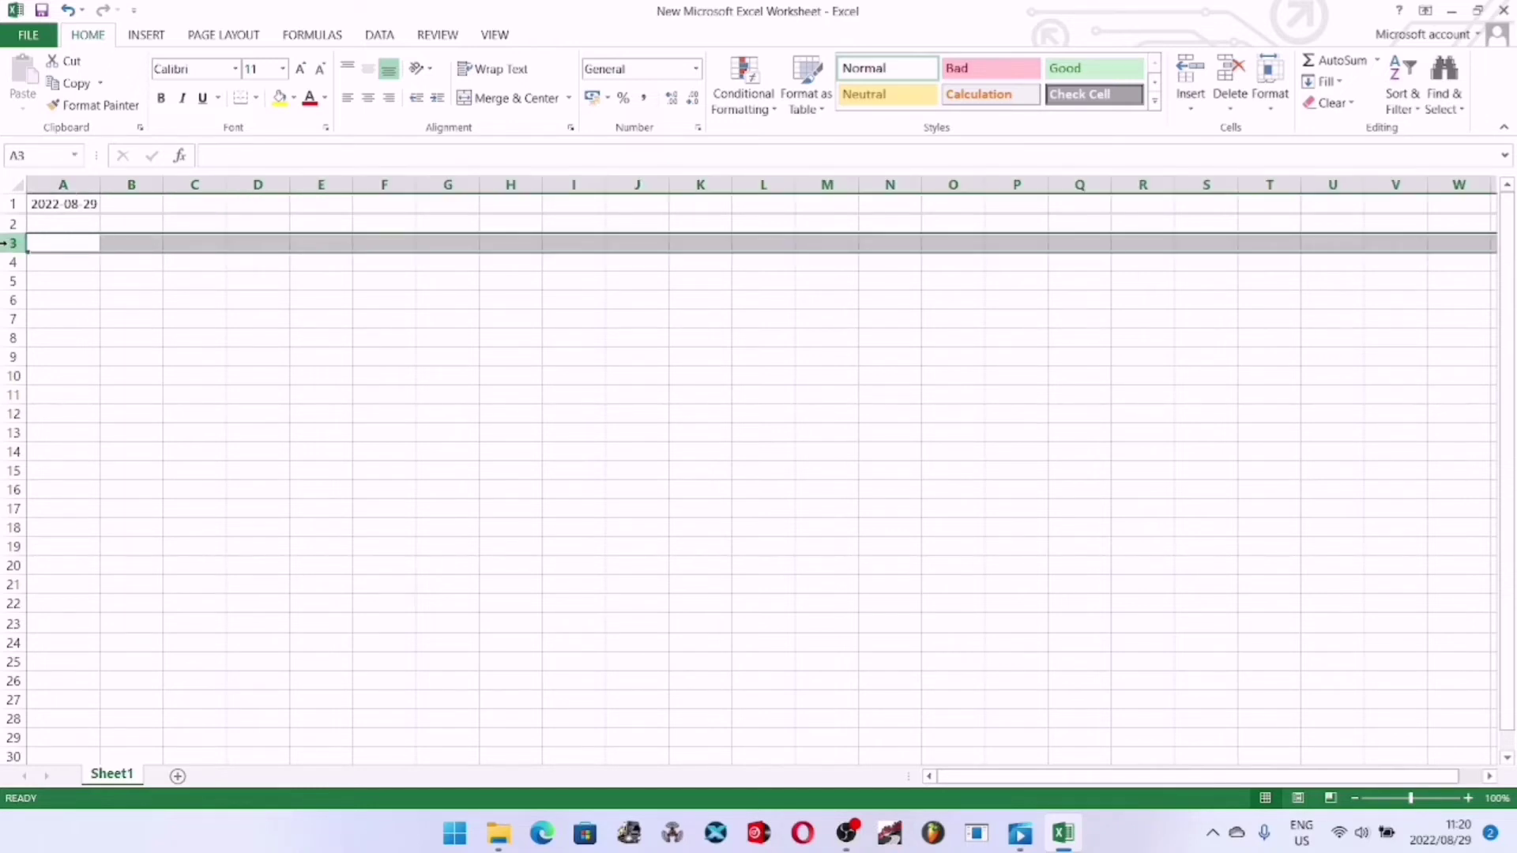
pyautogui.click(199, 244)
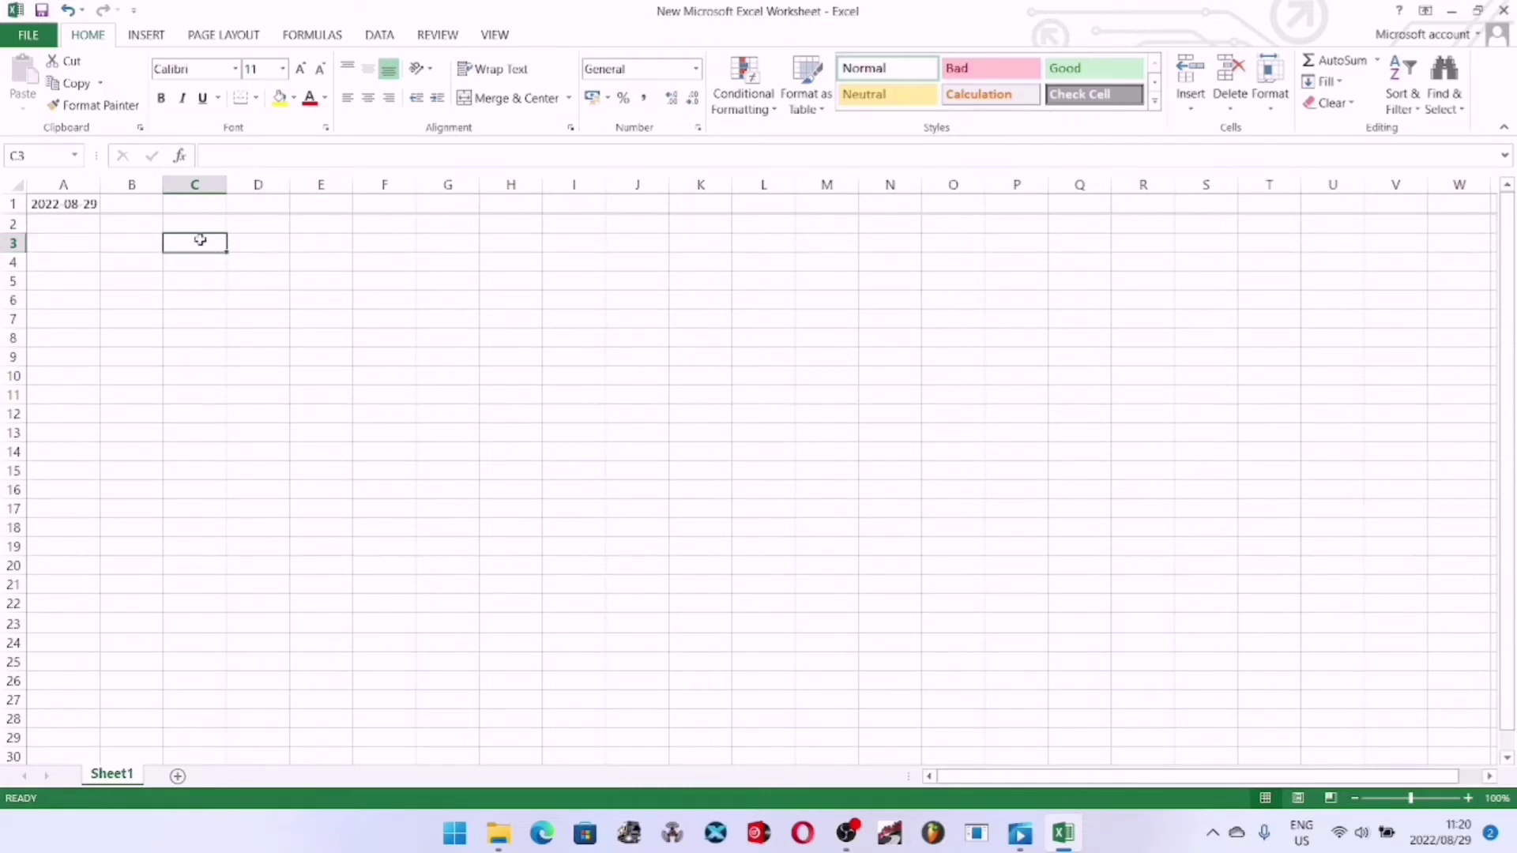
# - Examine individual cells across the sheet, including G3, E5, F5, D2, B2 and A3
pyautogui.click(467, 240)
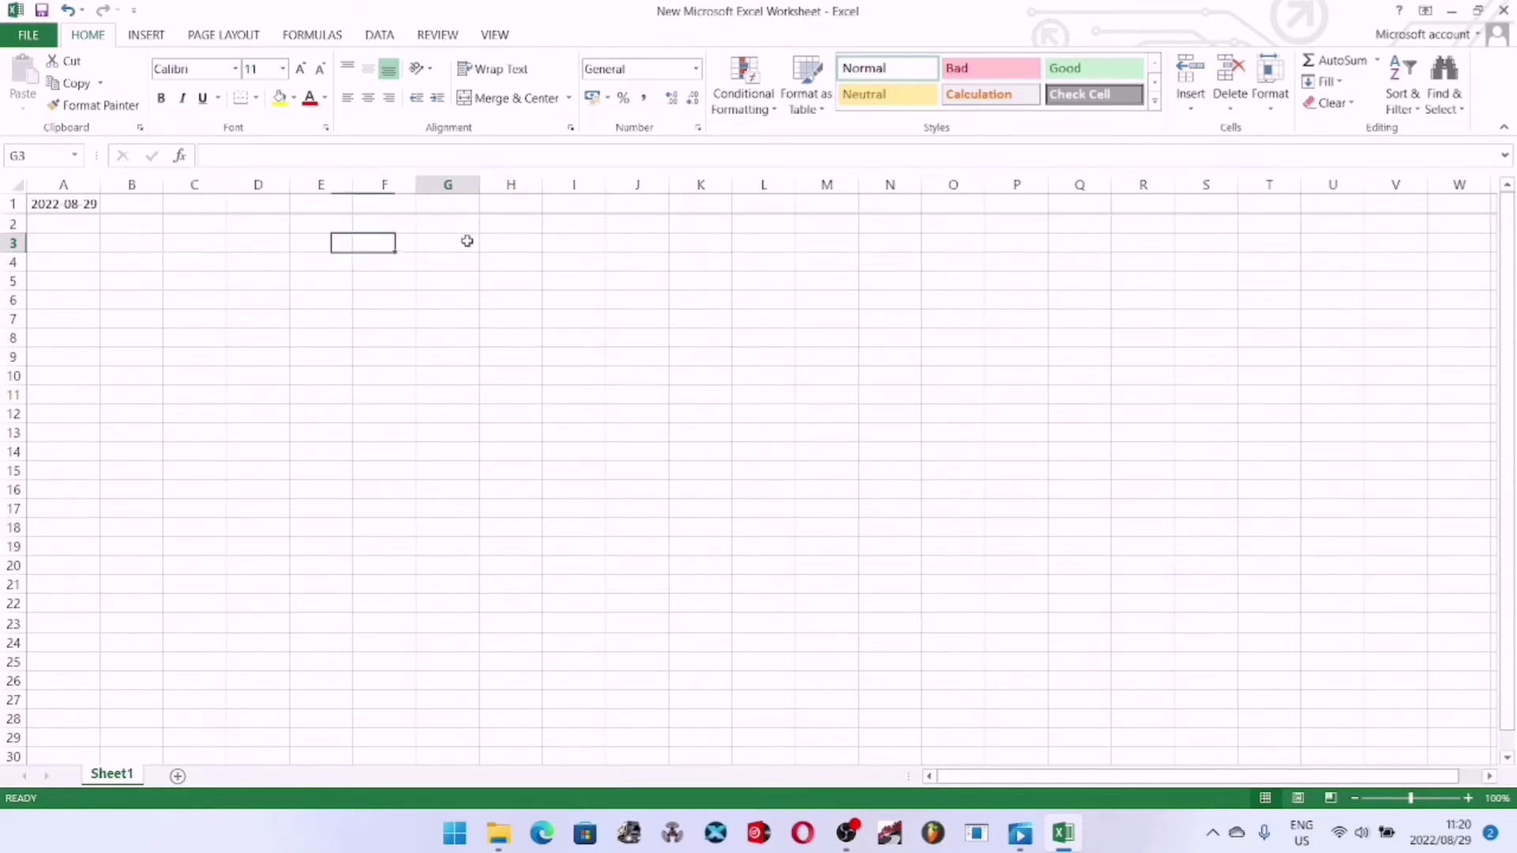
pyautogui.click(424, 311)
pyautogui.click(332, 302)
pyautogui.click(345, 355)
pyautogui.click(345, 283)
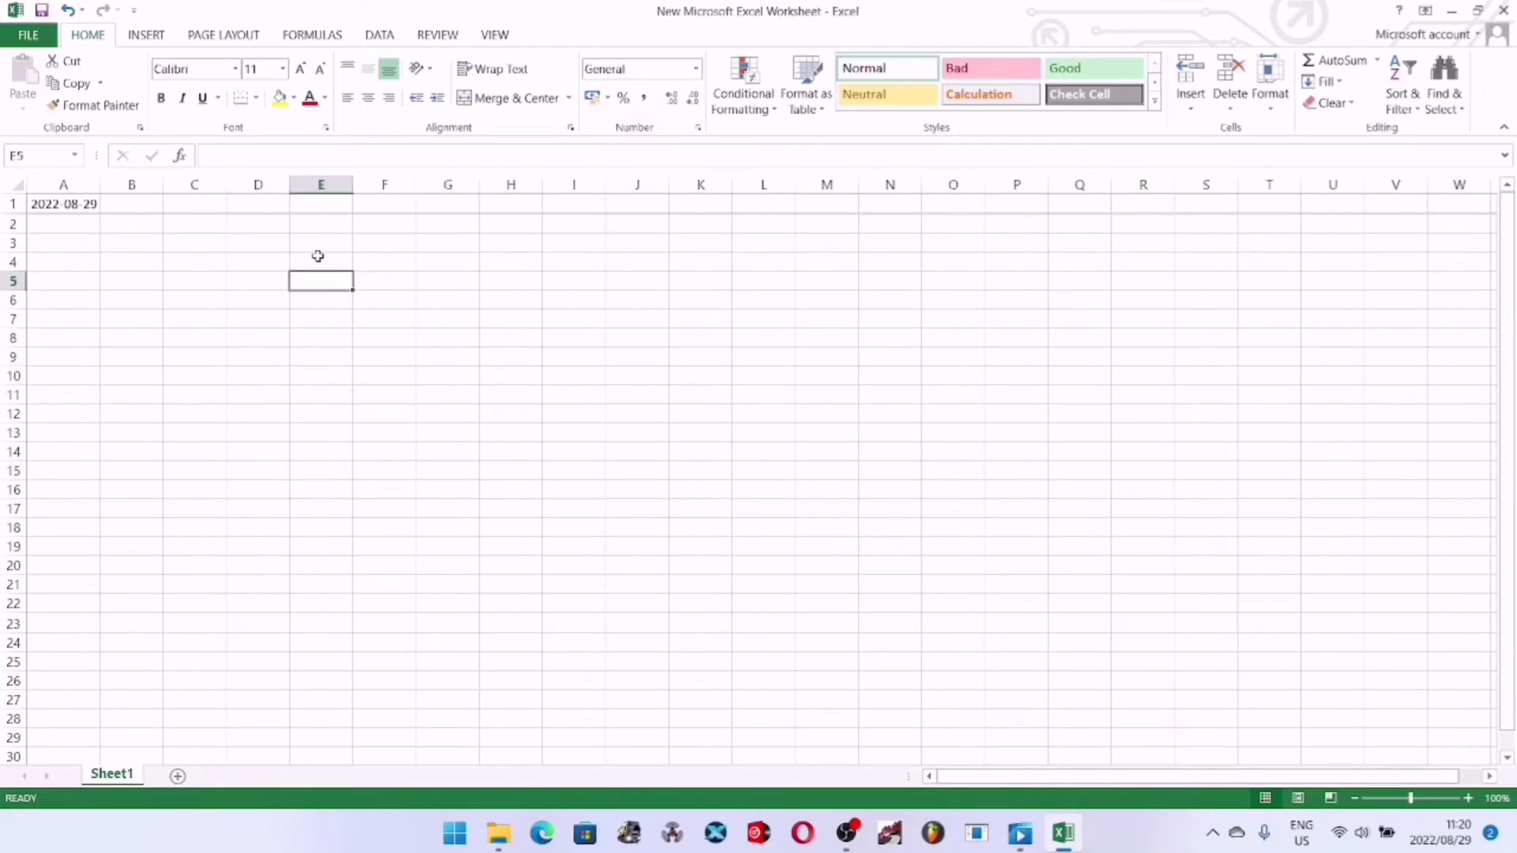
pyautogui.click(411, 277)
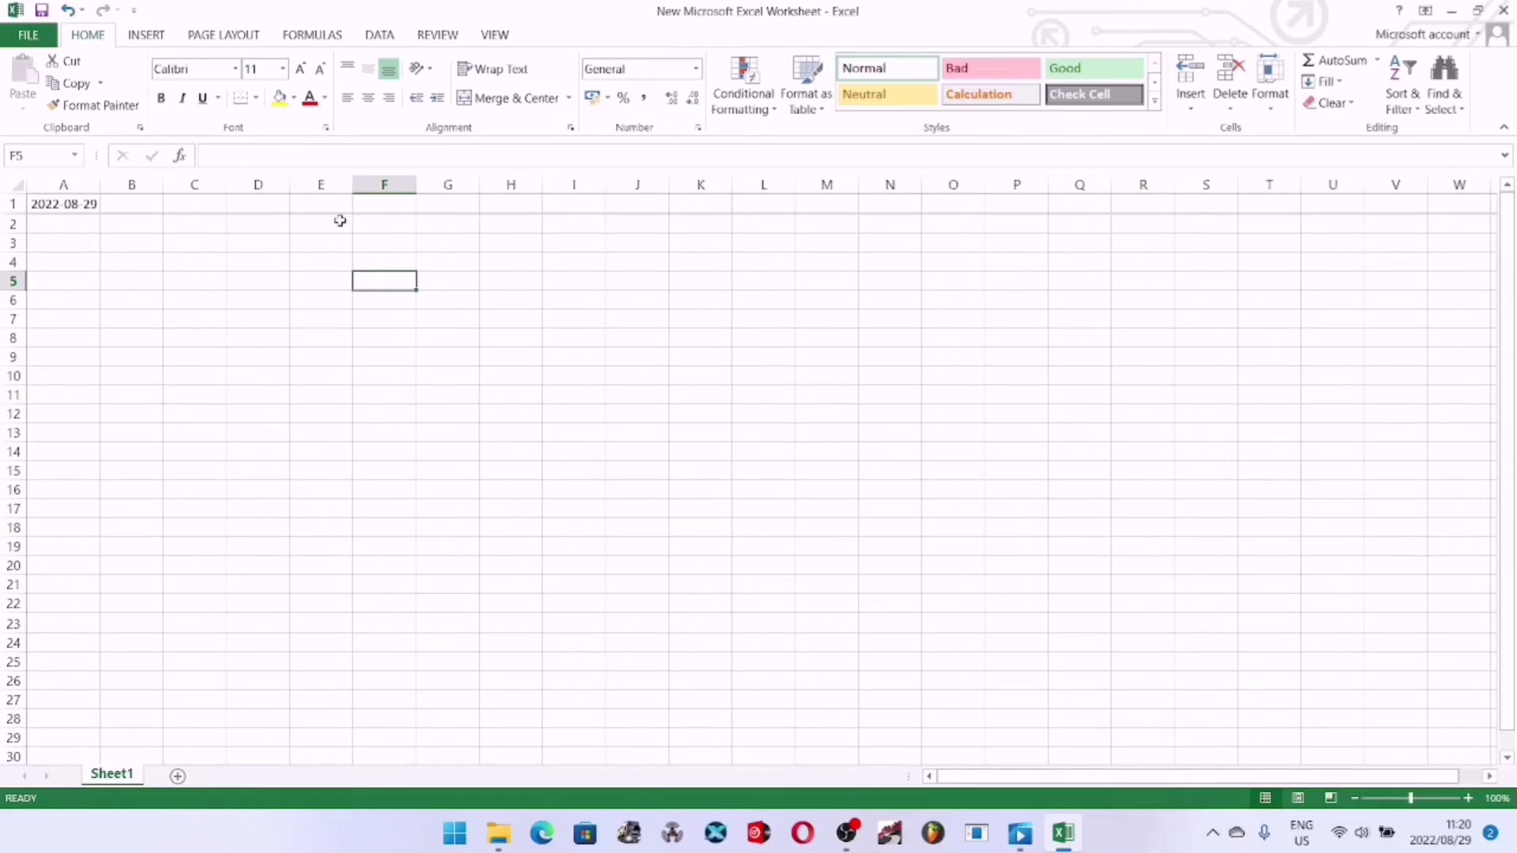
pyautogui.click(260, 221)
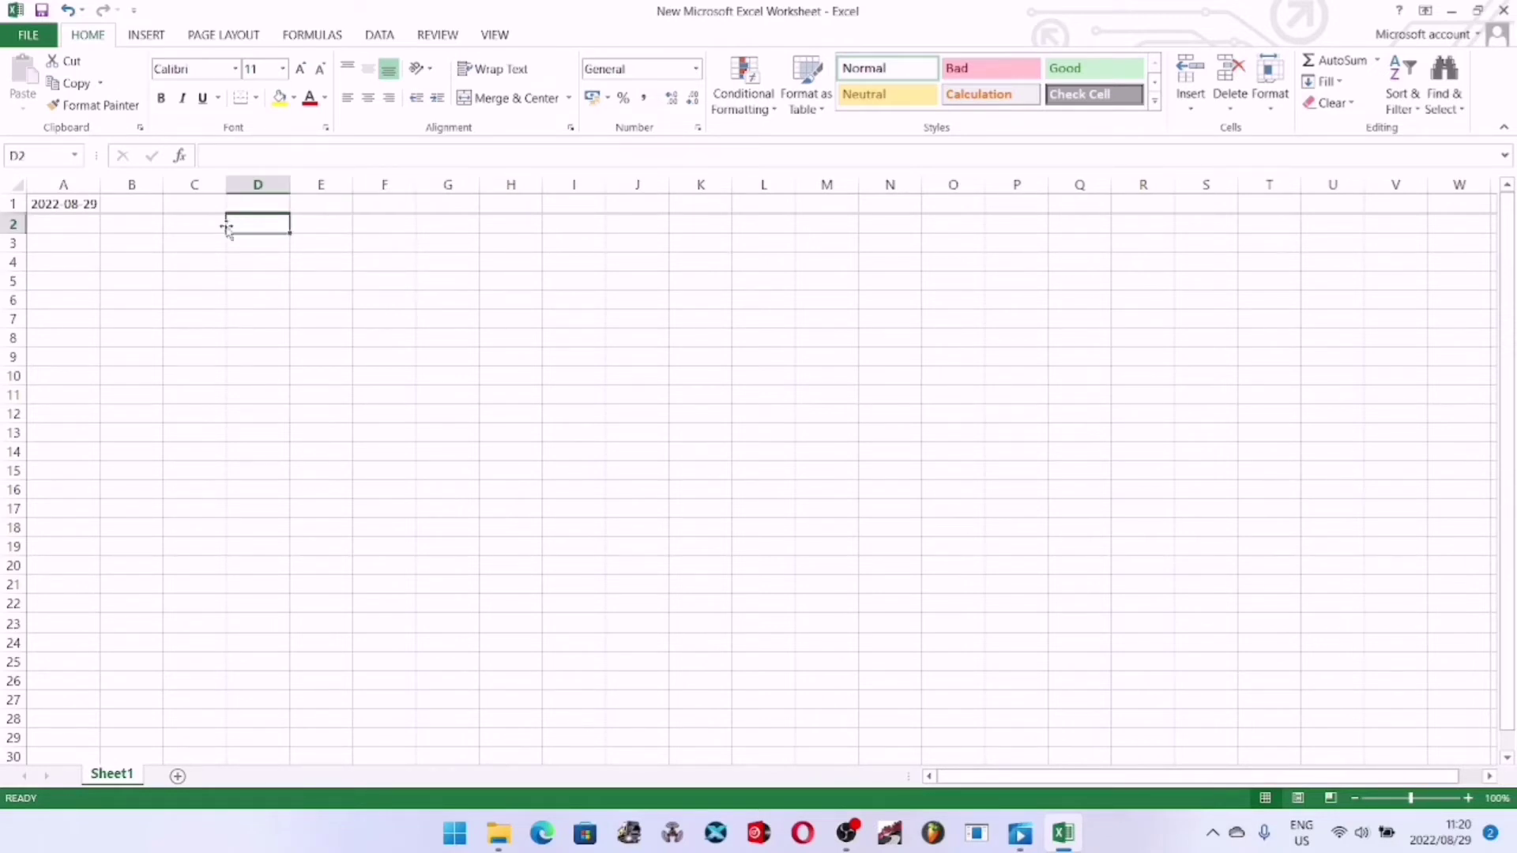
pyautogui.click(166, 227)
pyautogui.click(137, 225)
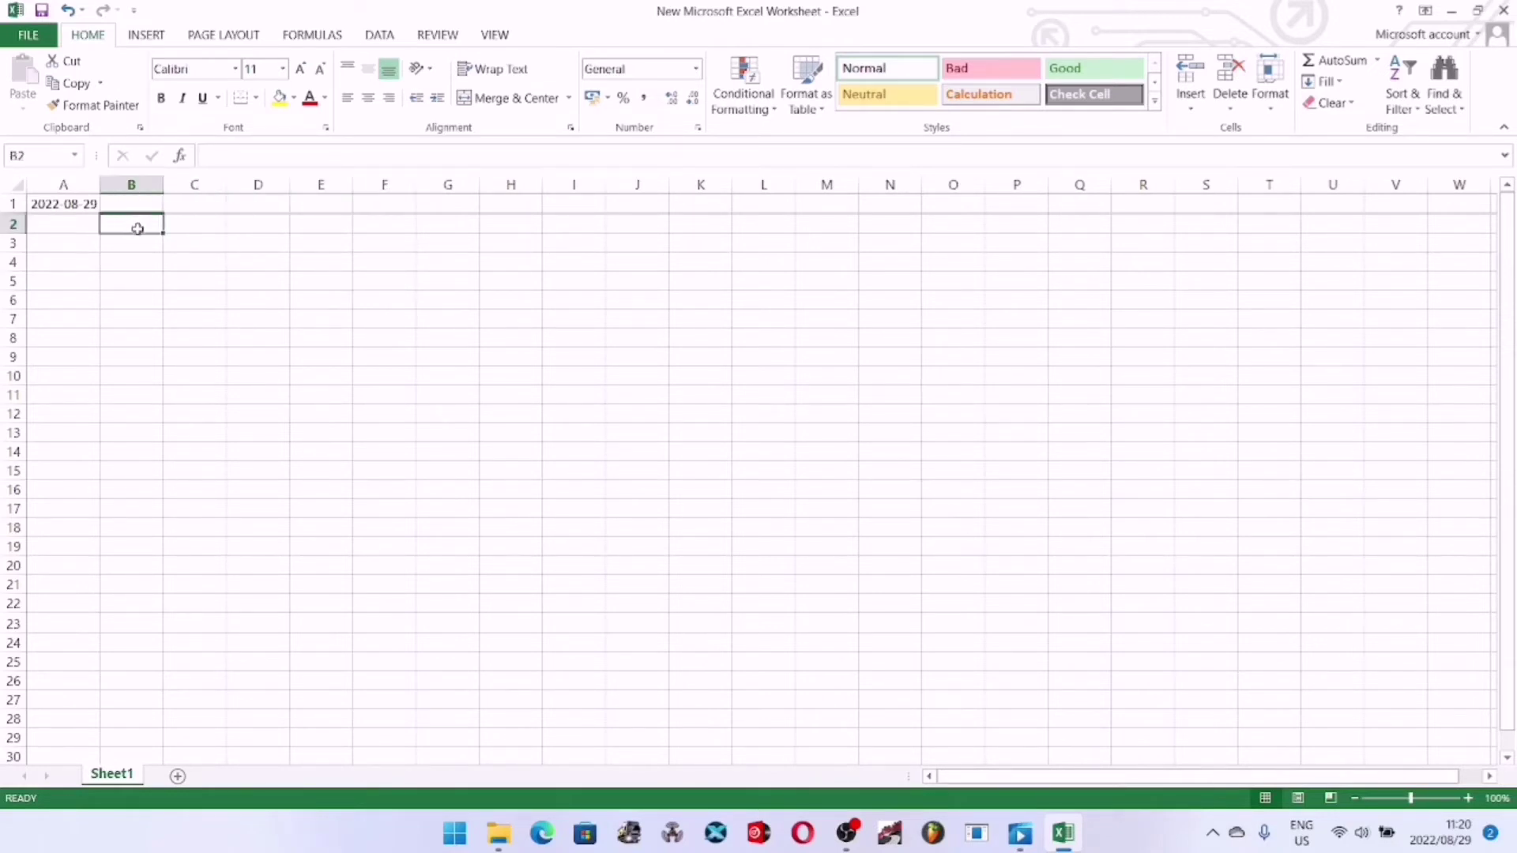
pyautogui.click(77, 248)
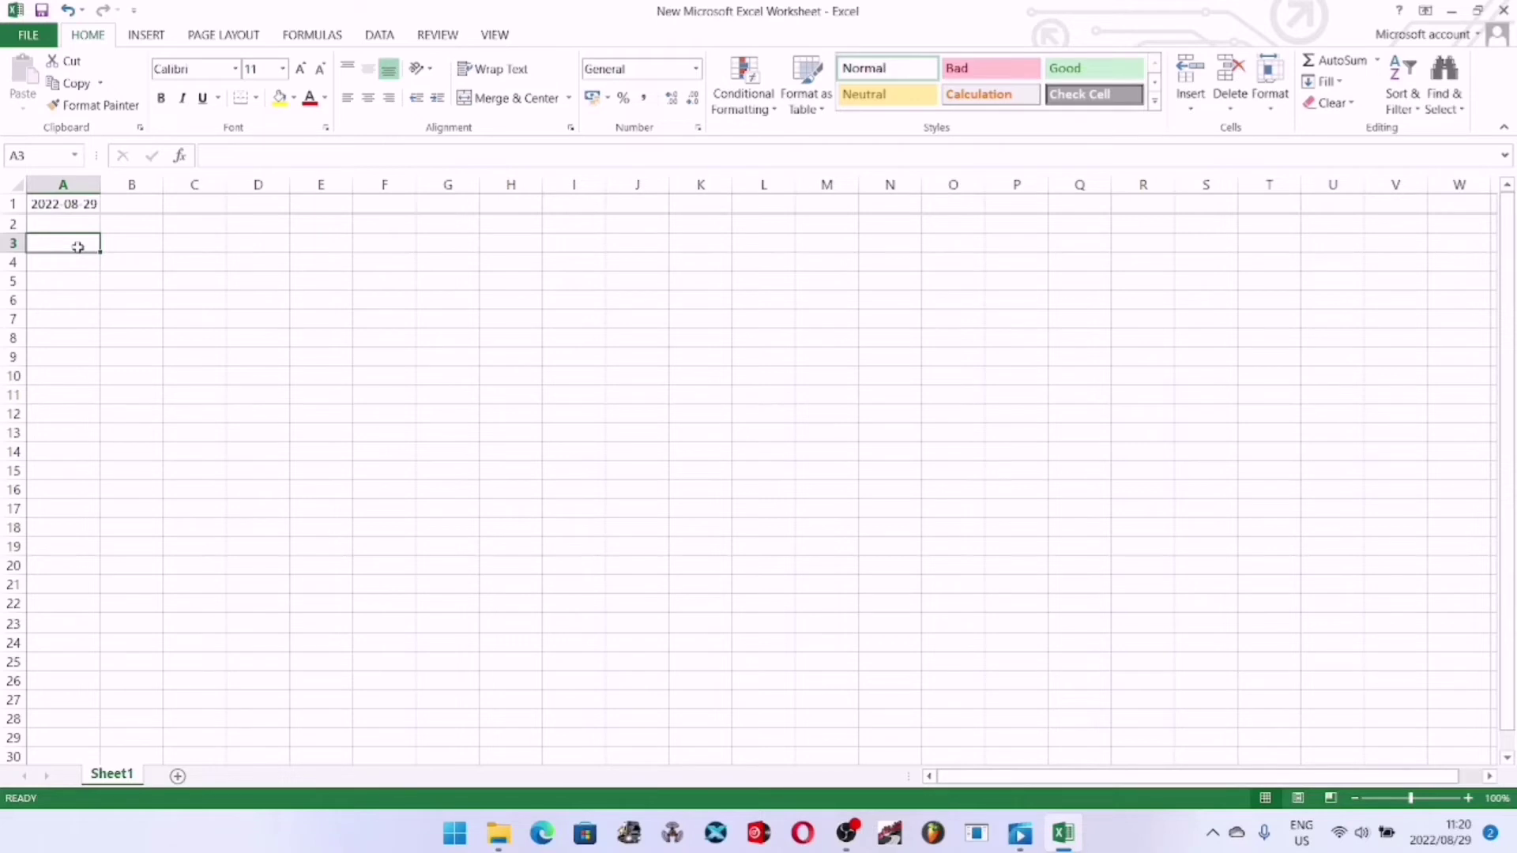
# - Examine the whole visible worksheet grid by selecting A1:W30, finishing on cell A3
pyautogui.click(194, 185)
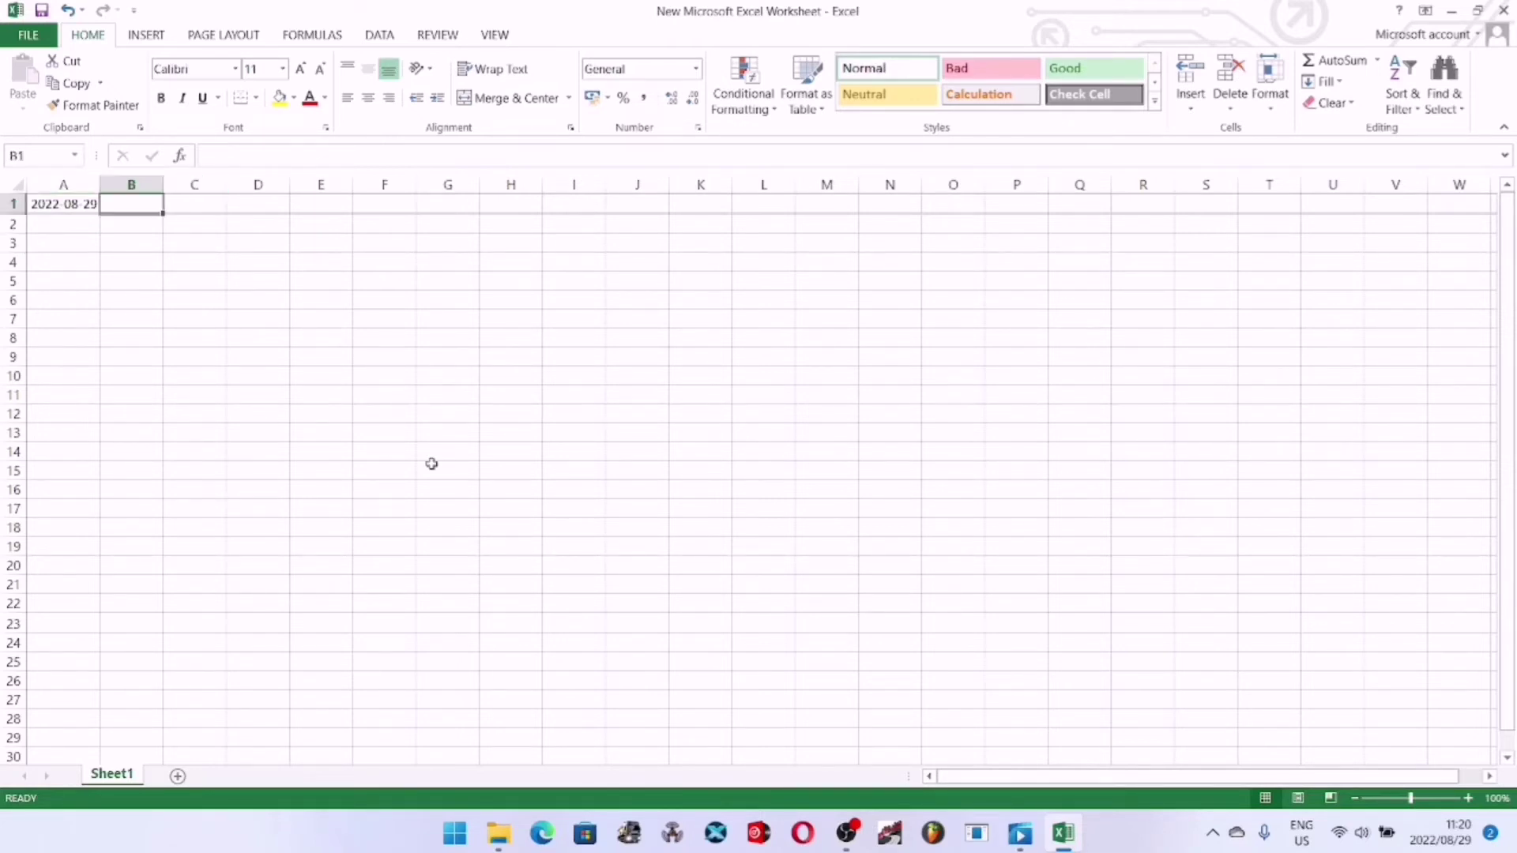
pyautogui.moveTo(1460, 756); pyautogui.dragTo(90, 203)
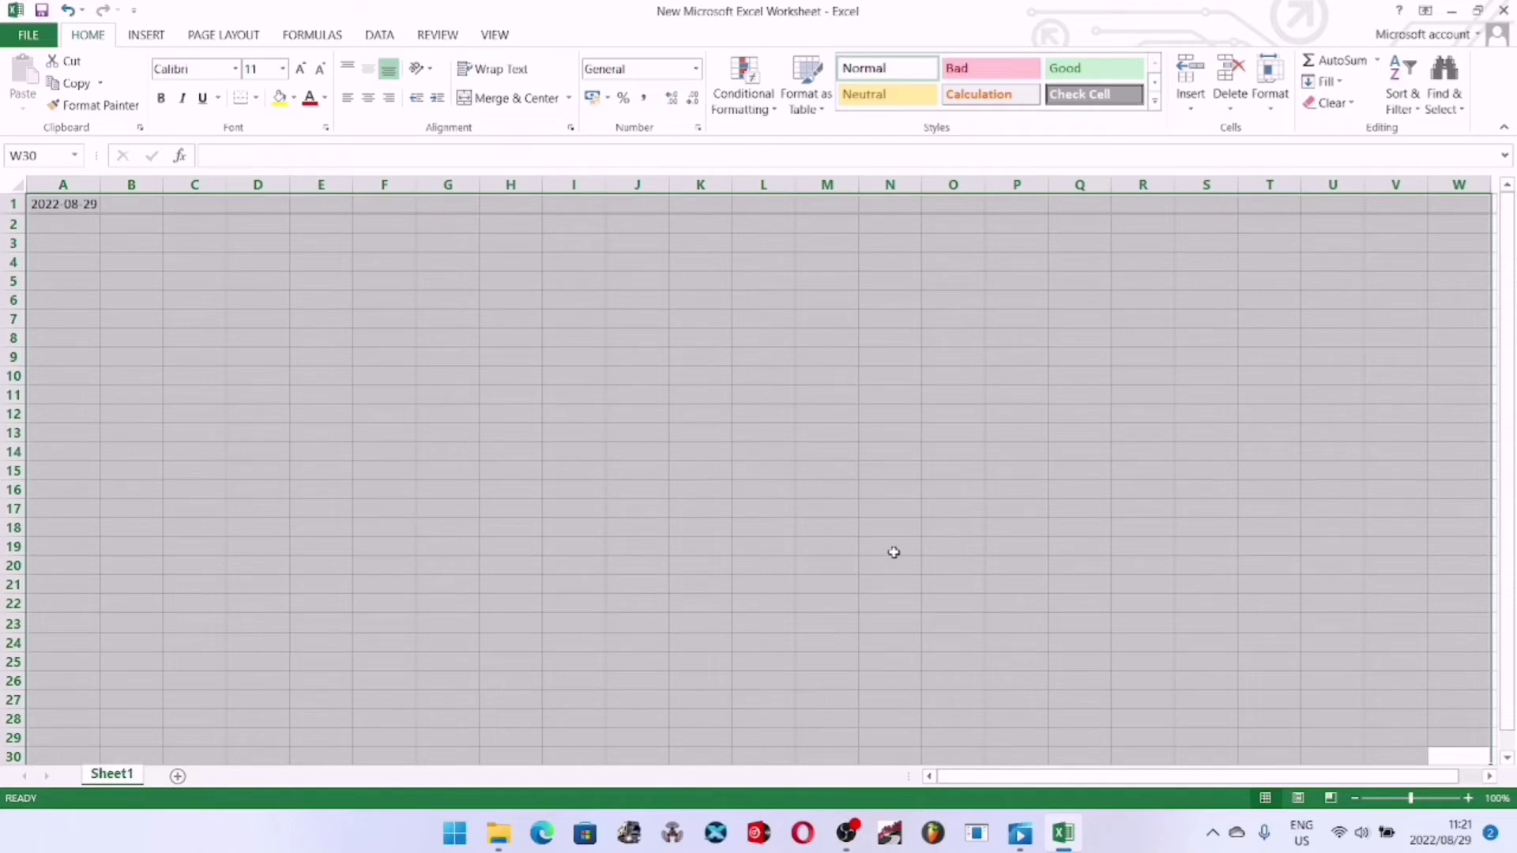
pyautogui.click(78, 223)
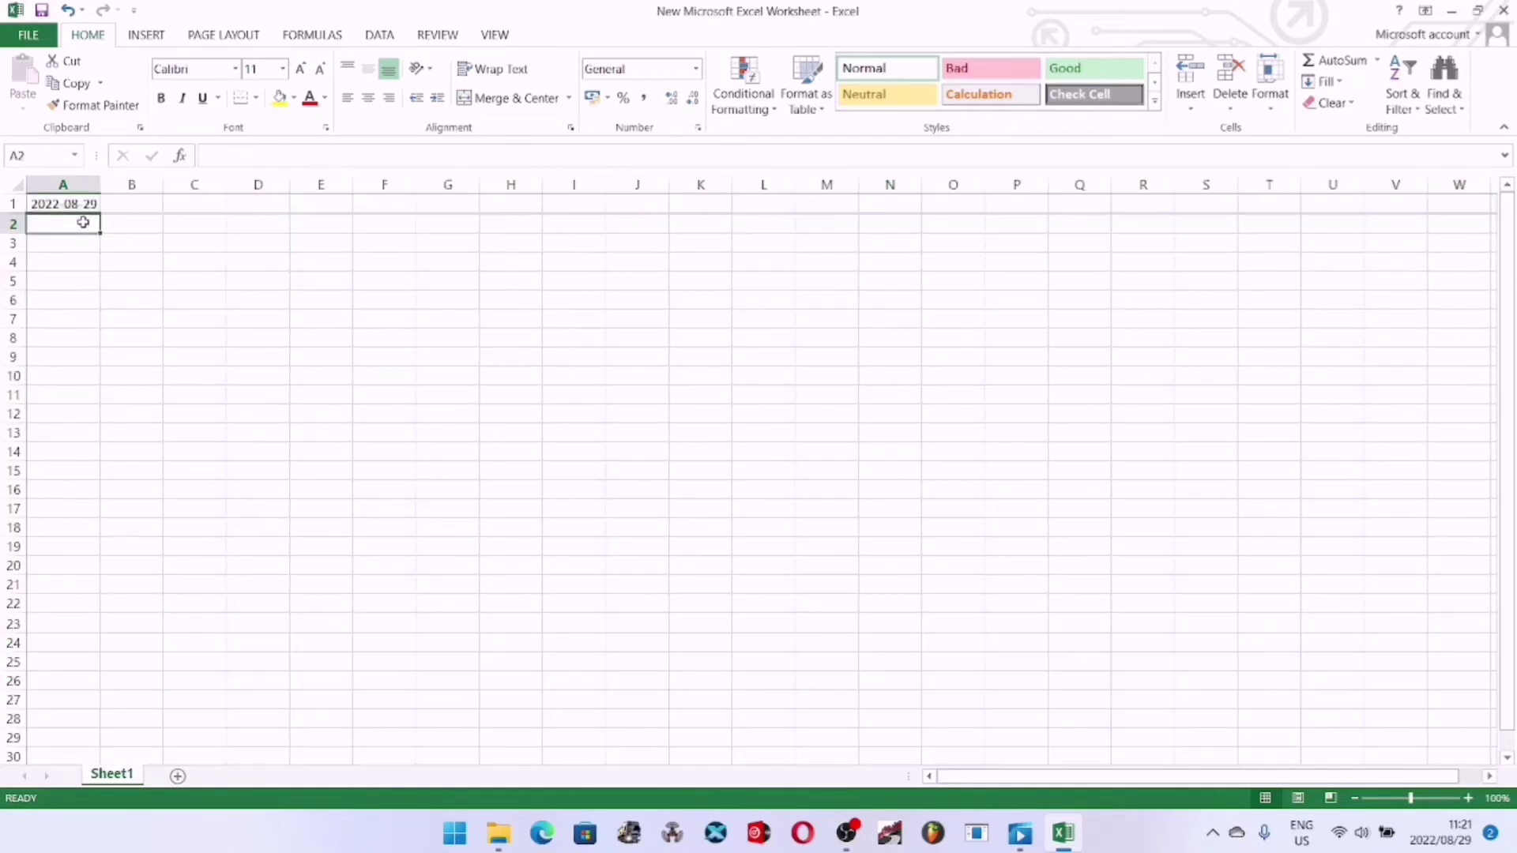
pyautogui.click(84, 244)
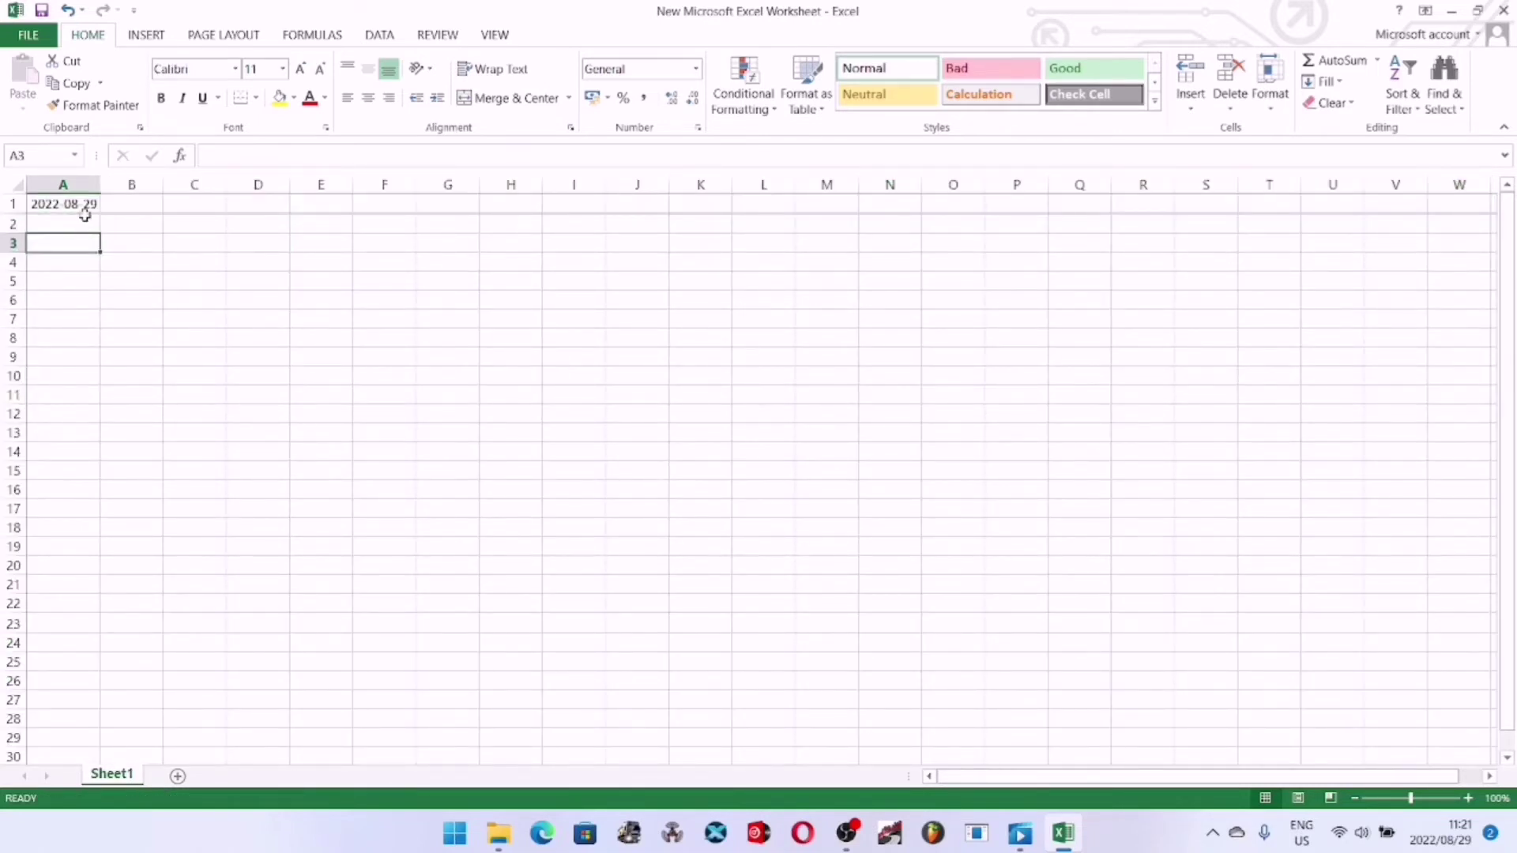
# - Examine how the worksheet moves vertically and horizontally, with cell A2 selected
pyautogui.click(84, 225)
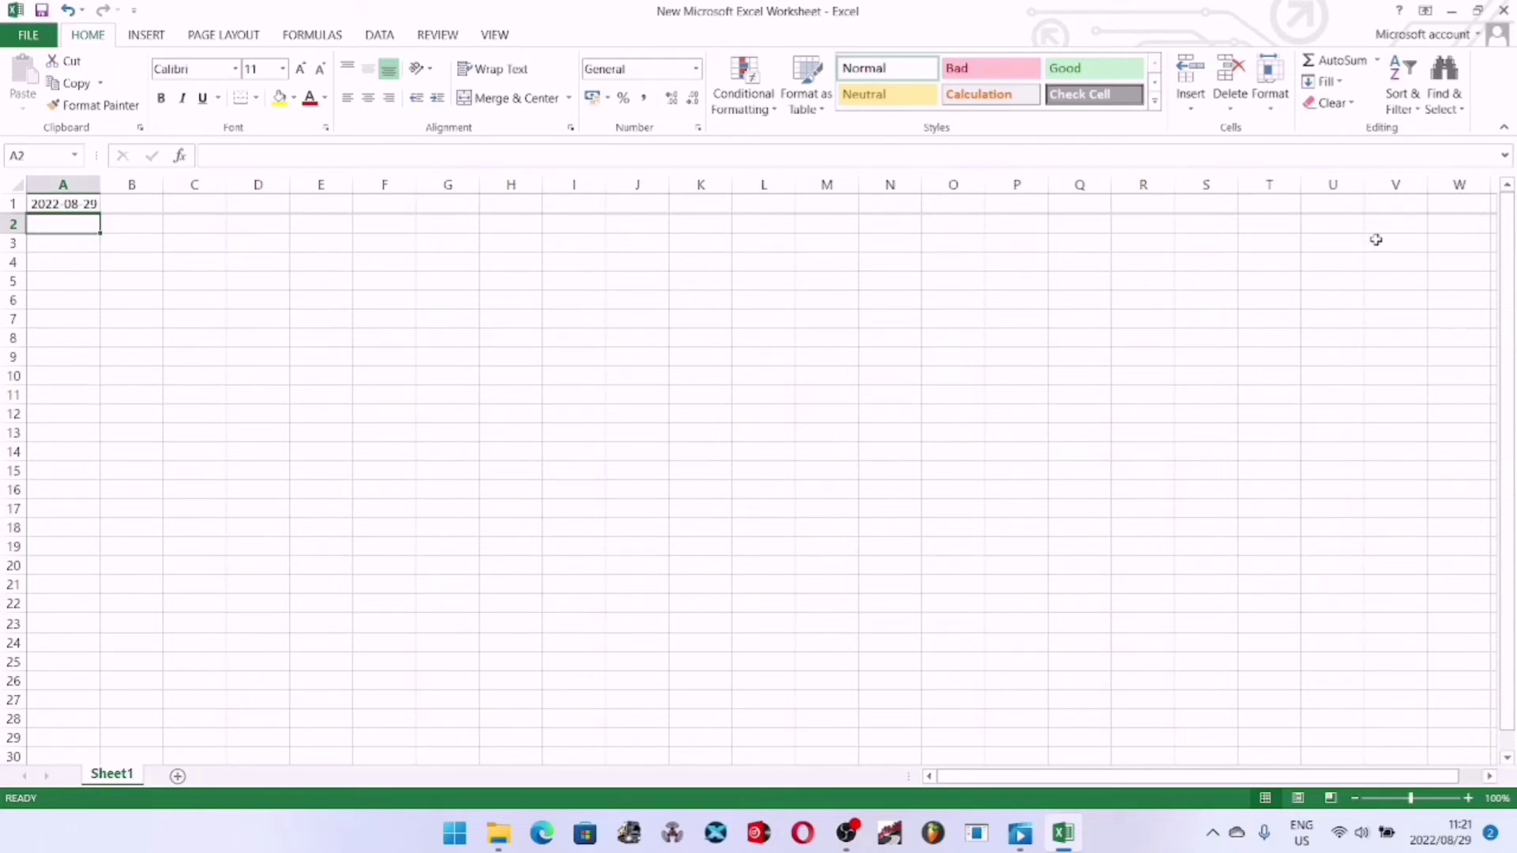
pyautogui.moveTo(1508, 237); pyautogui.dragTo(1509, 273)
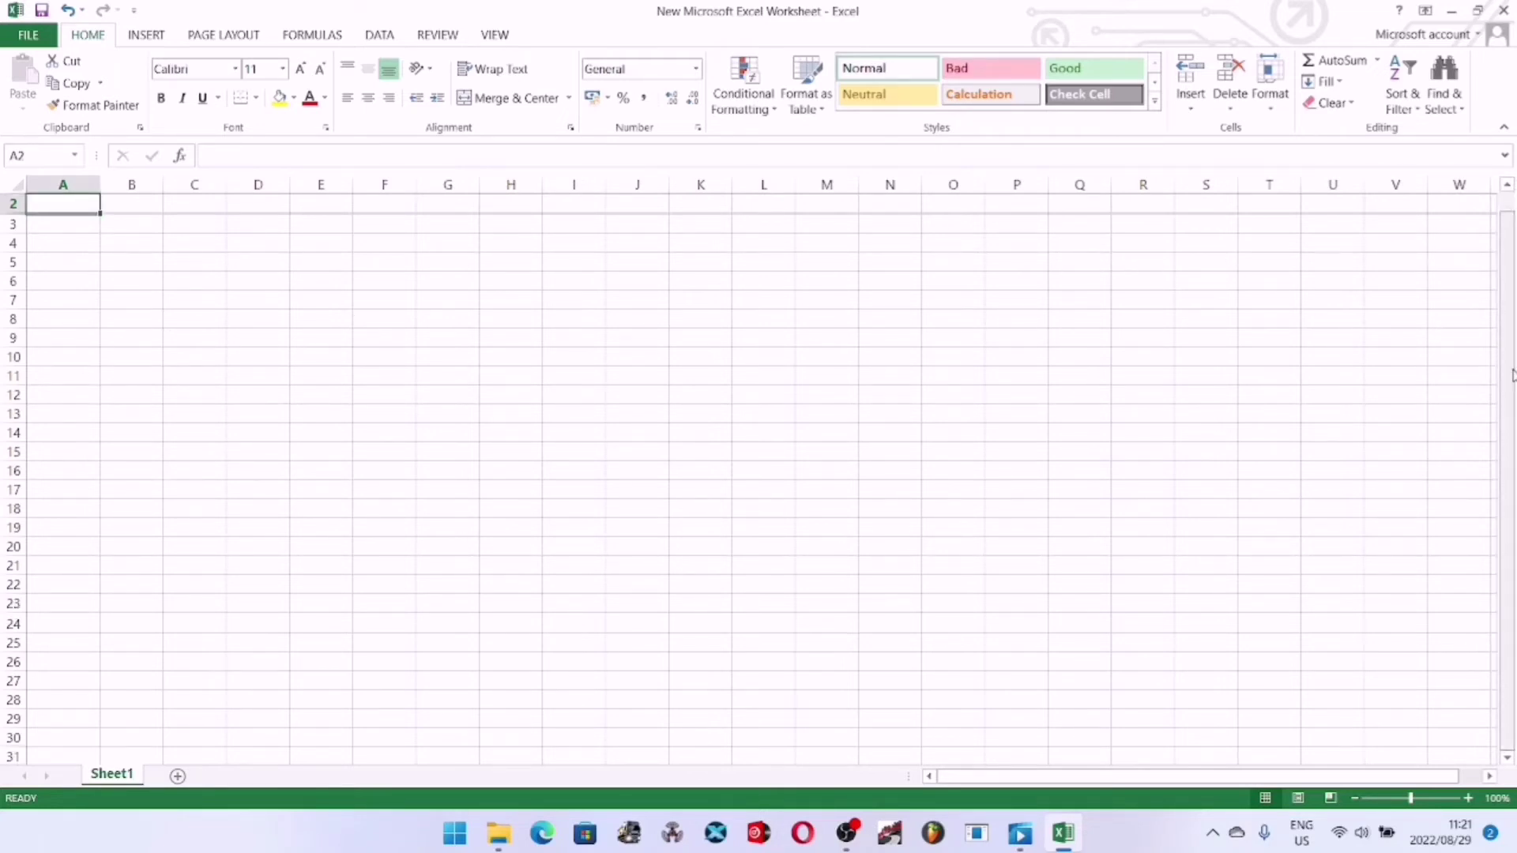
pyautogui.moveTo(1512, 235); pyautogui.dragTo(1511, 269)
pyautogui.moveTo(1506, 372); pyautogui.dragTo(1509, 443)
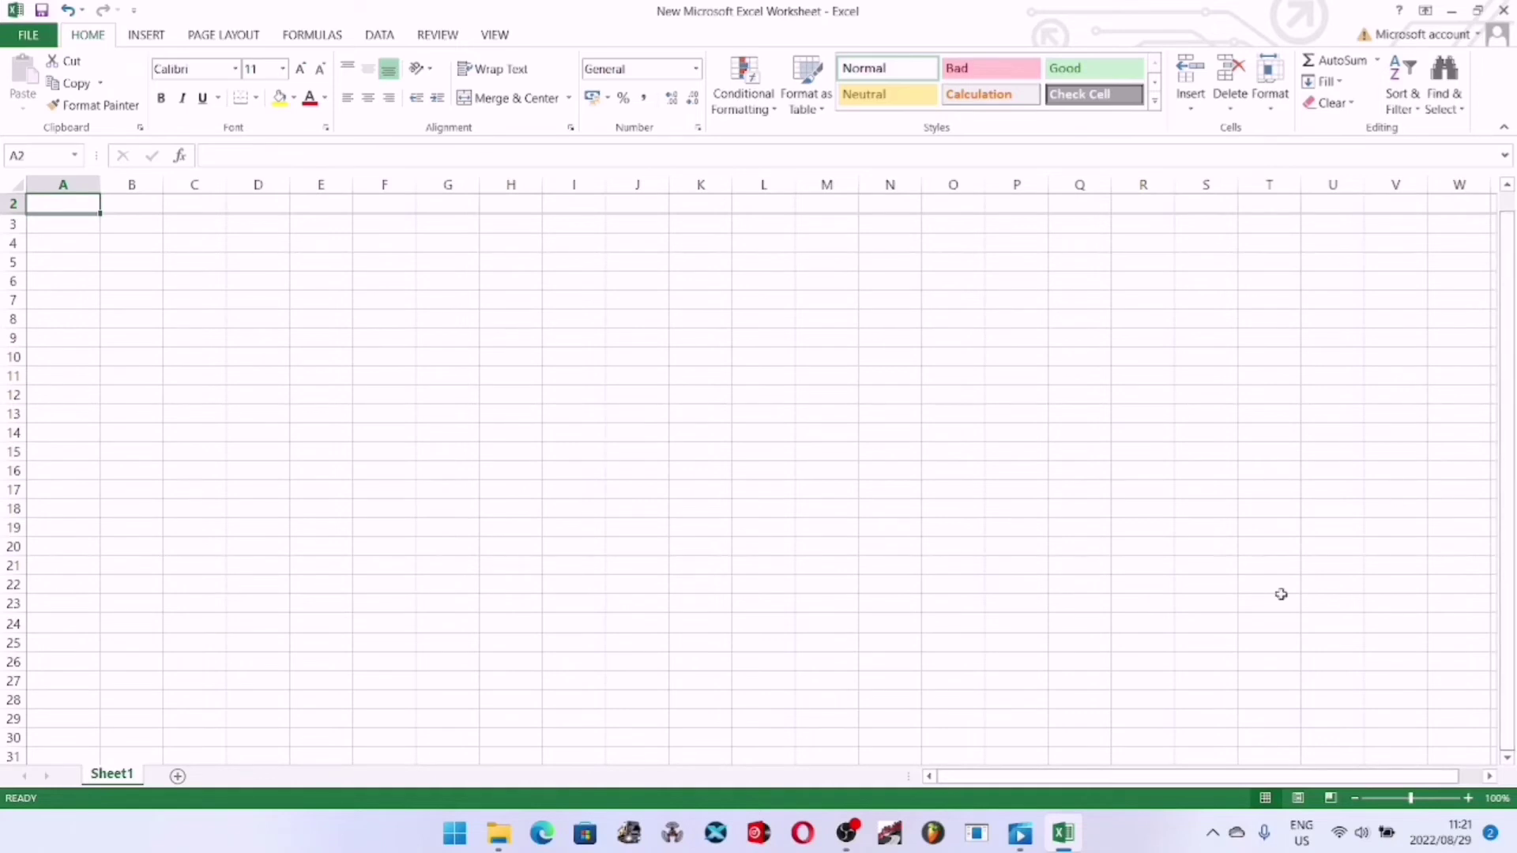
pyautogui.moveTo(1206, 782)
pyautogui.mouseDown()
pyautogui.moveTo(1256, 784)
pyautogui.moveTo(1217, 781)
pyautogui.mouseUp()
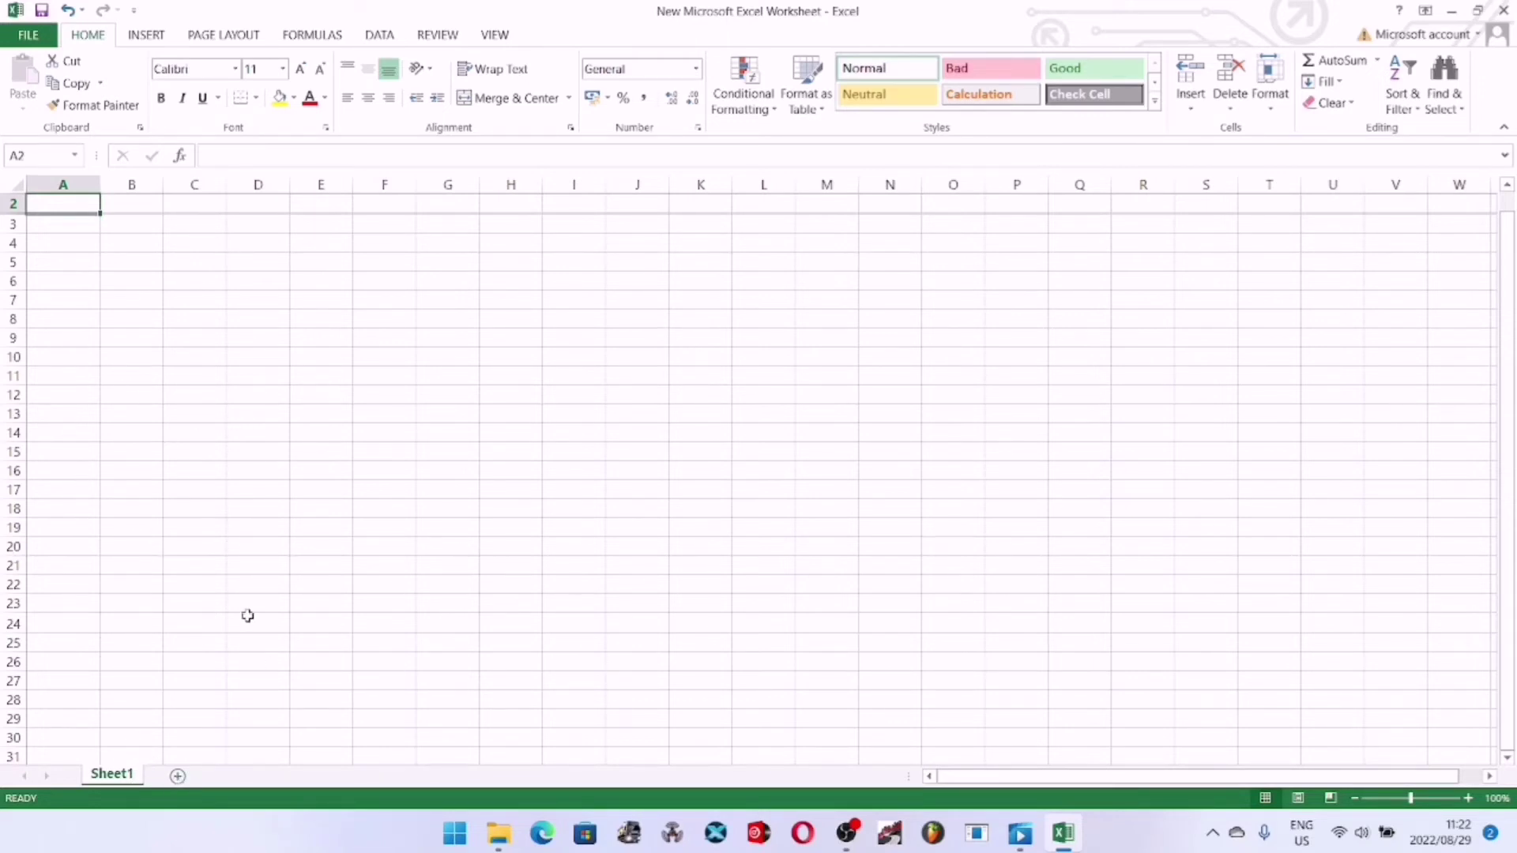
# - Add a second worksheet after Sheet1 and try switching between the two sheets
pyautogui.click(178, 776)
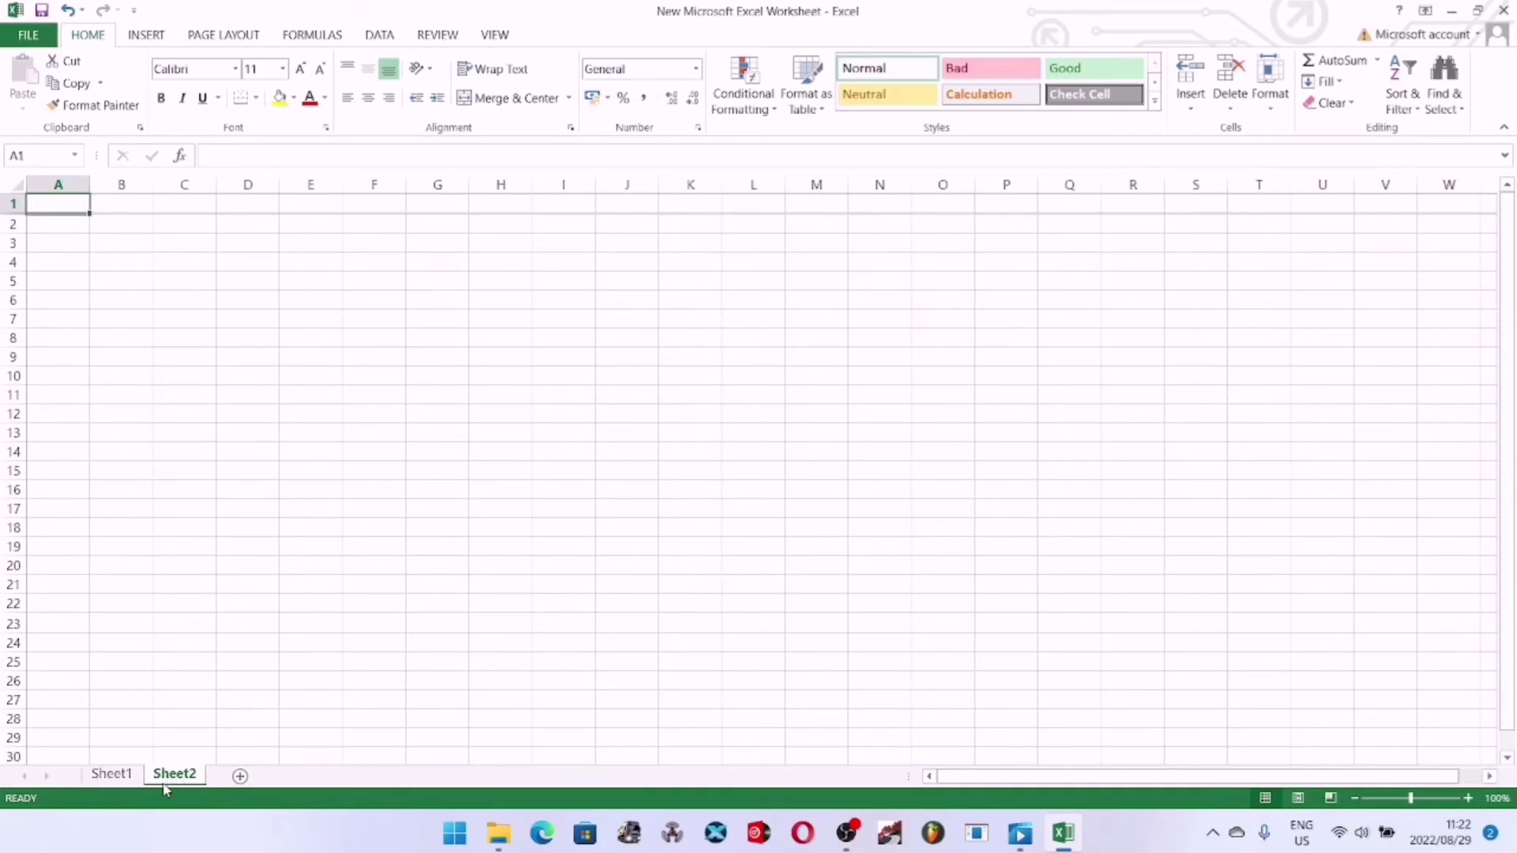
pyautogui.click(112, 774)
pyautogui.click(174, 775)
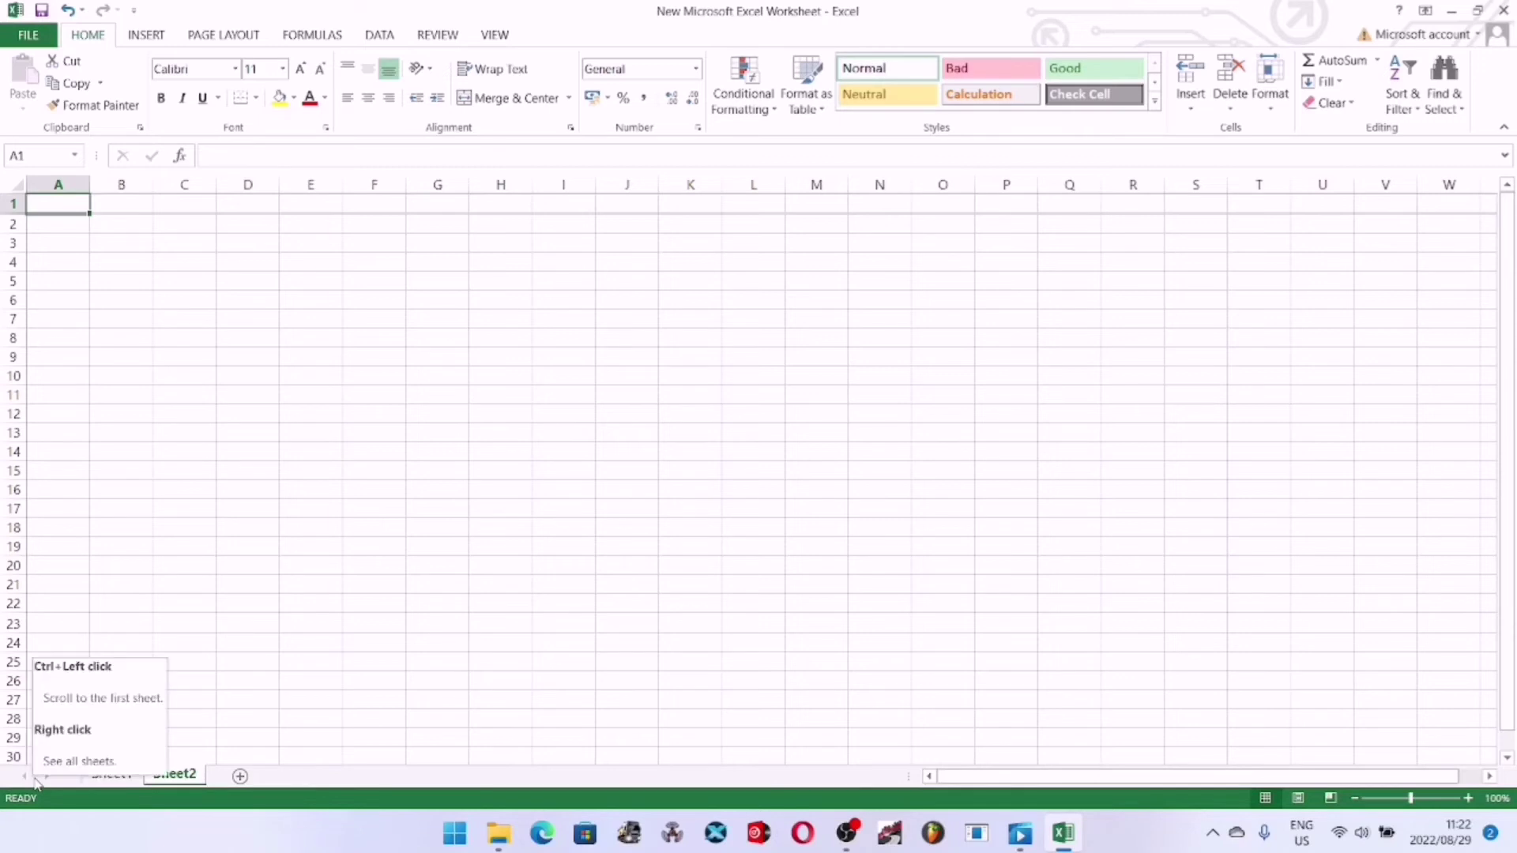
# - Compare Sheet1 and Sheet2 by moving back and forth between them, finishing on Sheet2
pyautogui.hotkey('ctrl', 'pageup')
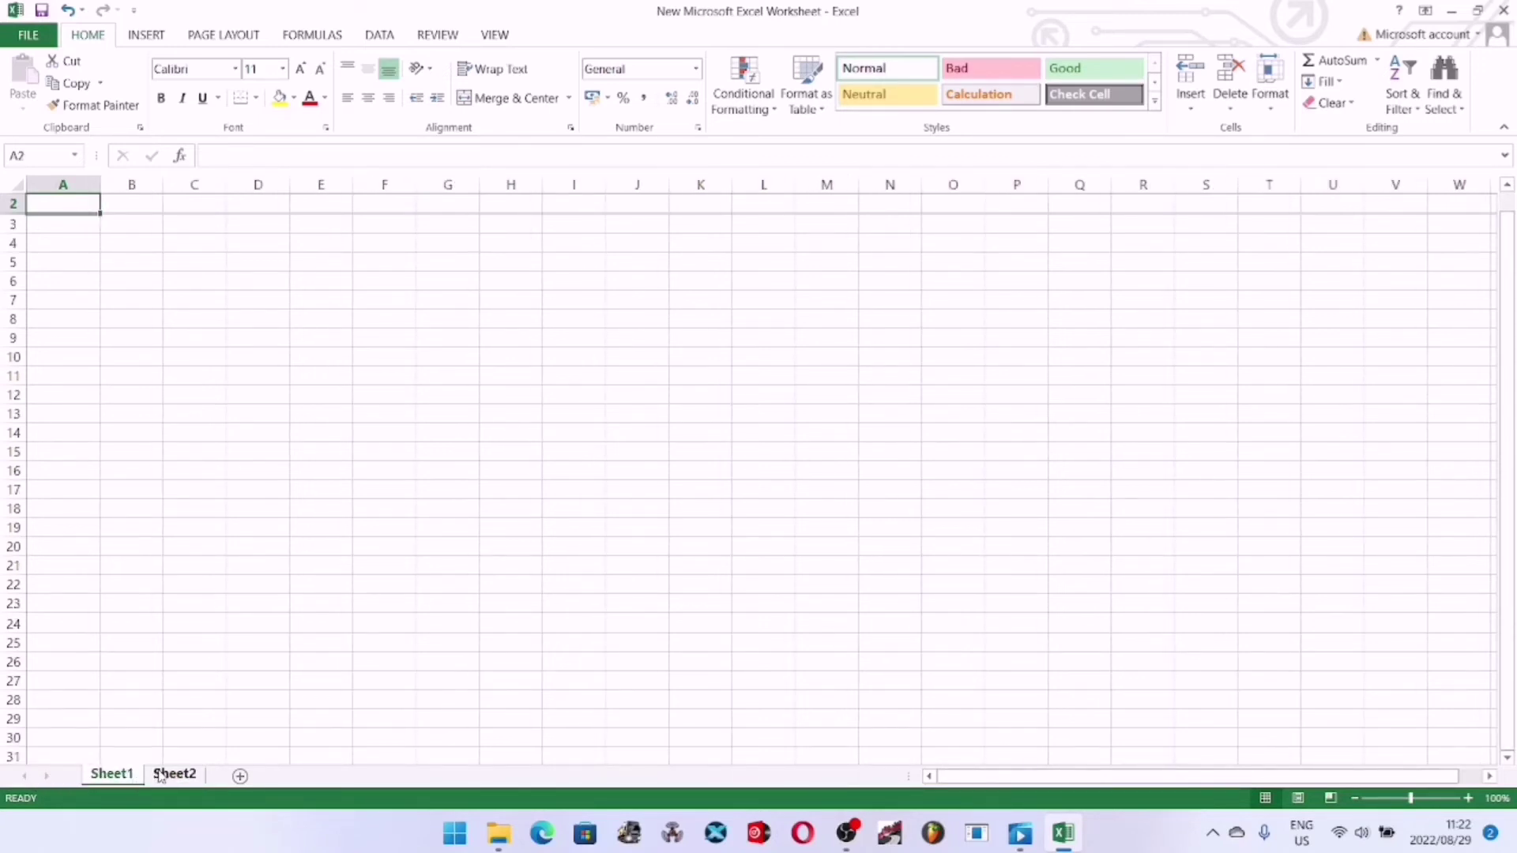
pyautogui.click(172, 775)
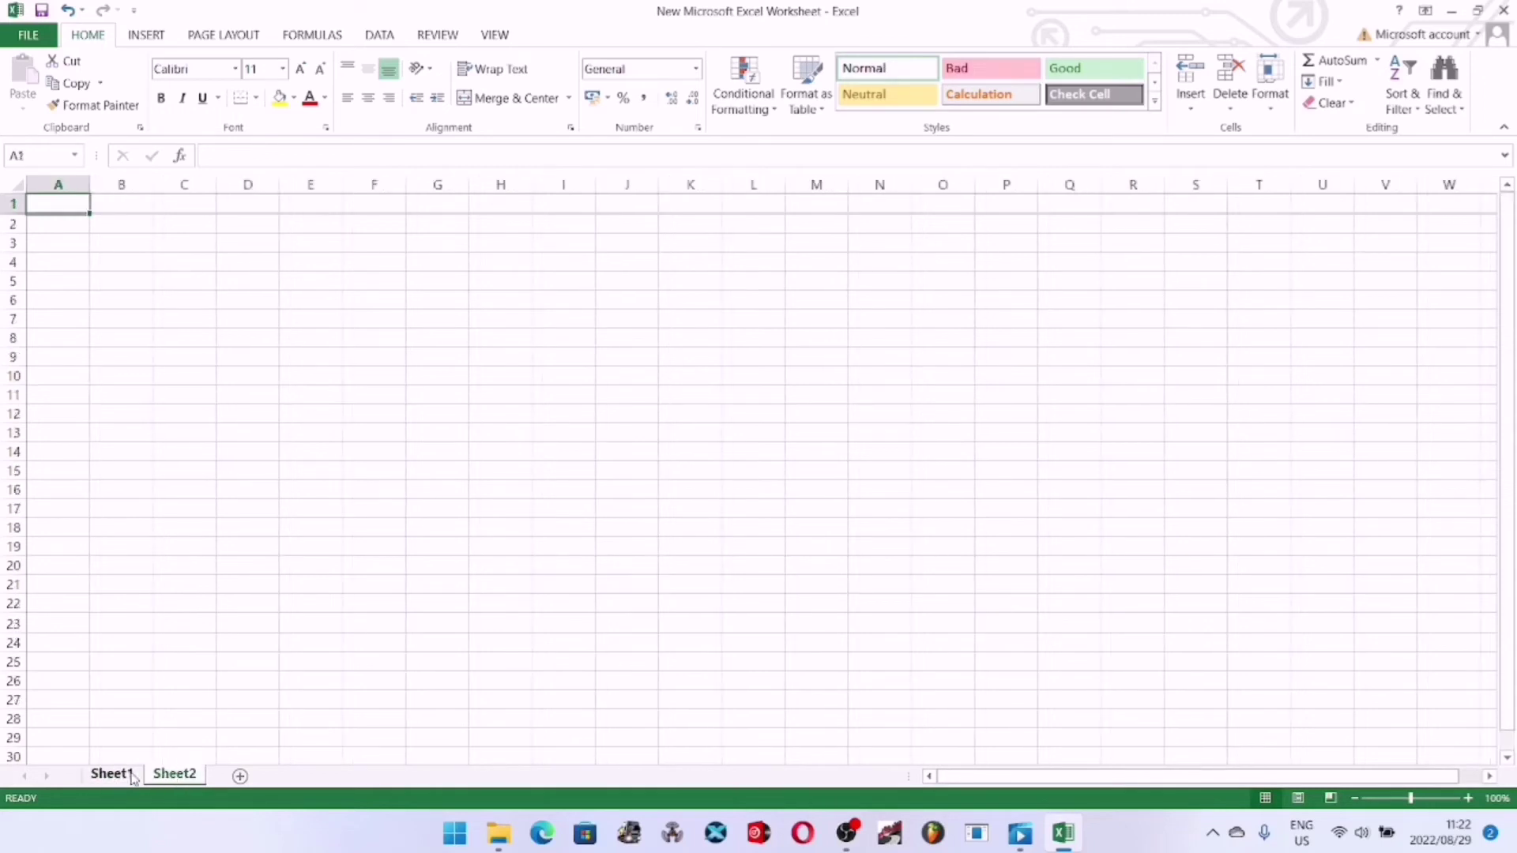
pyautogui.click(125, 777)
pyautogui.click(171, 778)
pyautogui.click(127, 777)
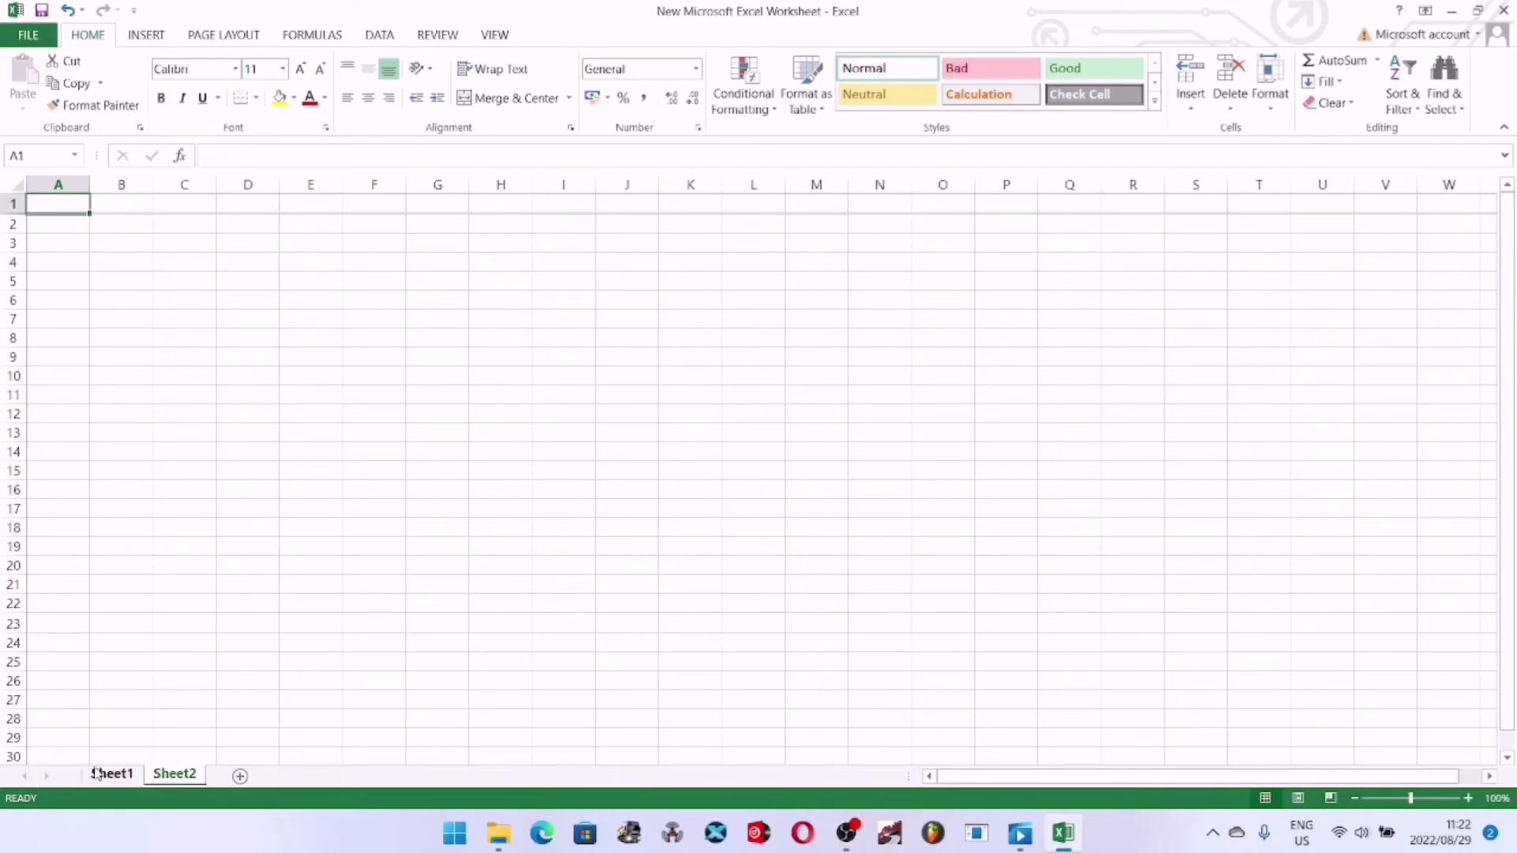
pyautogui.click(180, 778)
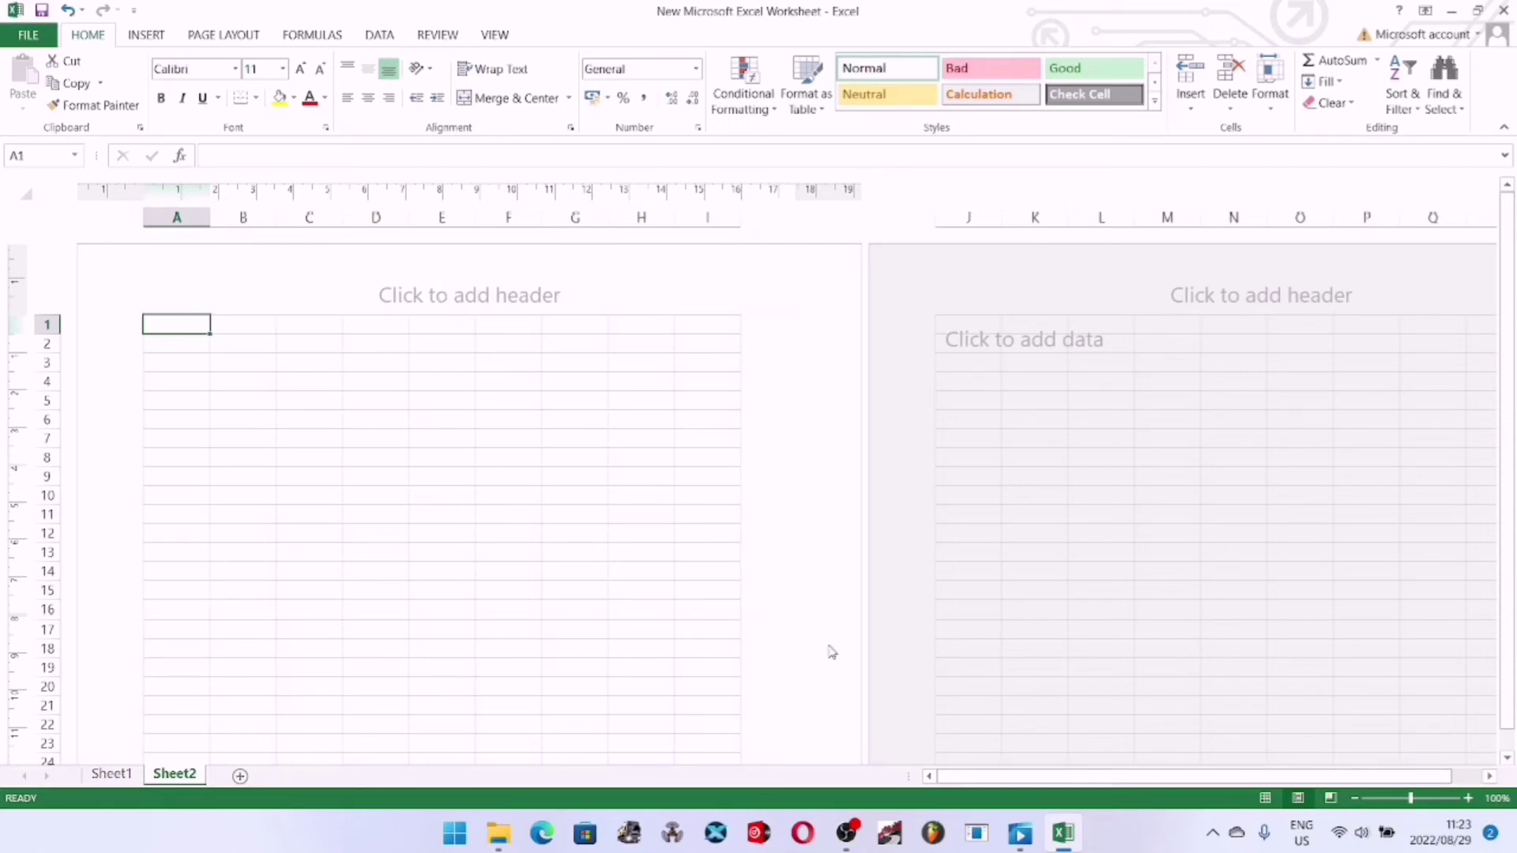
# - Examine Sheet2 in page layout view, including its pages, header and footer areas, and cells L6 and K53
pyautogui.click(1072, 416)
pyautogui.scroll(-10, 664, 490)
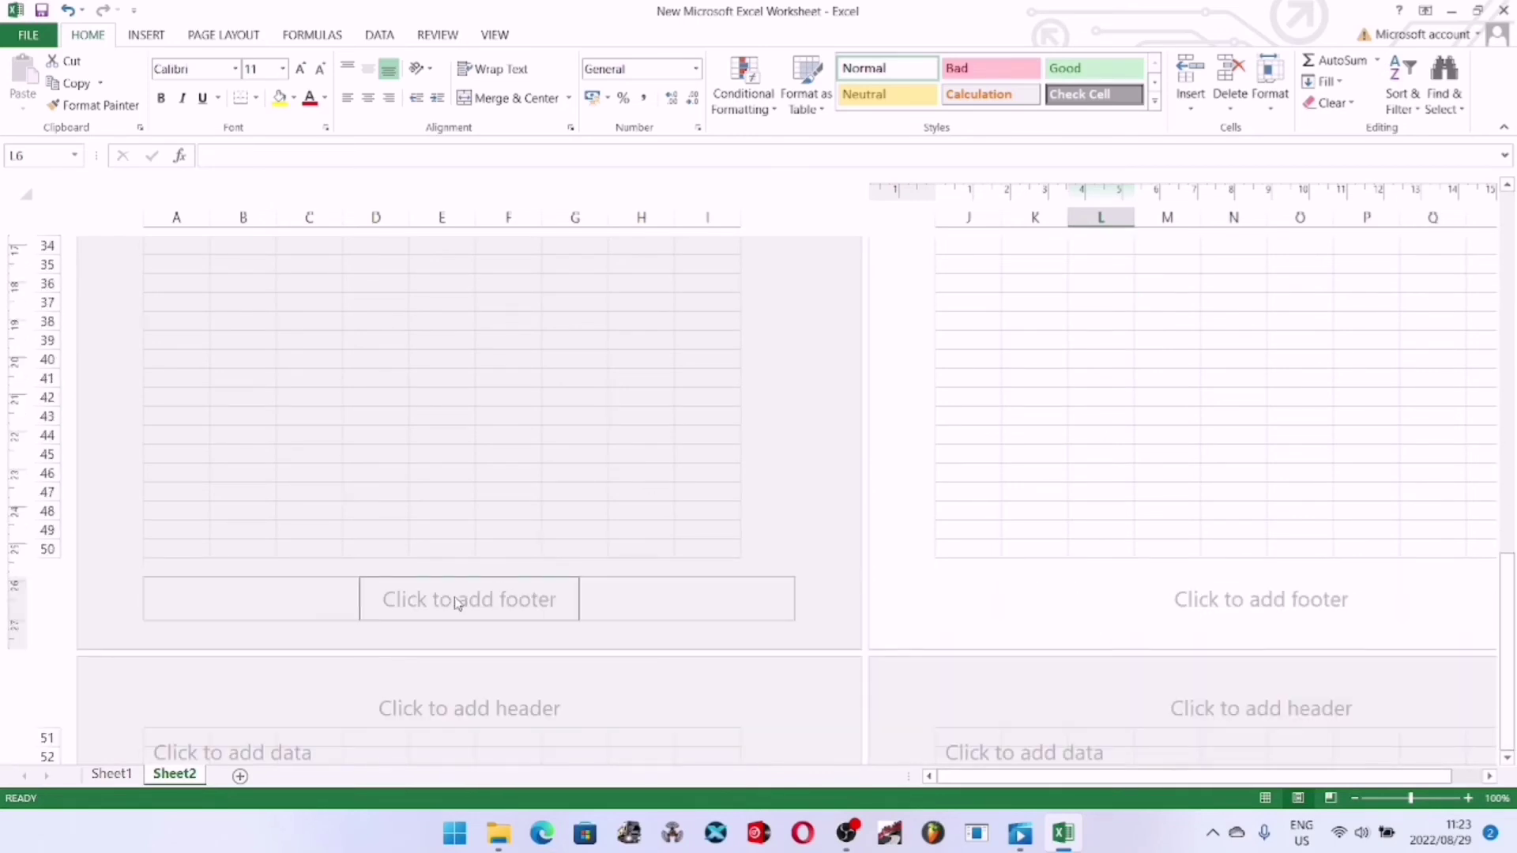
pyautogui.scroll(-2, 464, 597)
pyautogui.click(427, 681)
pyautogui.click(1021, 662)
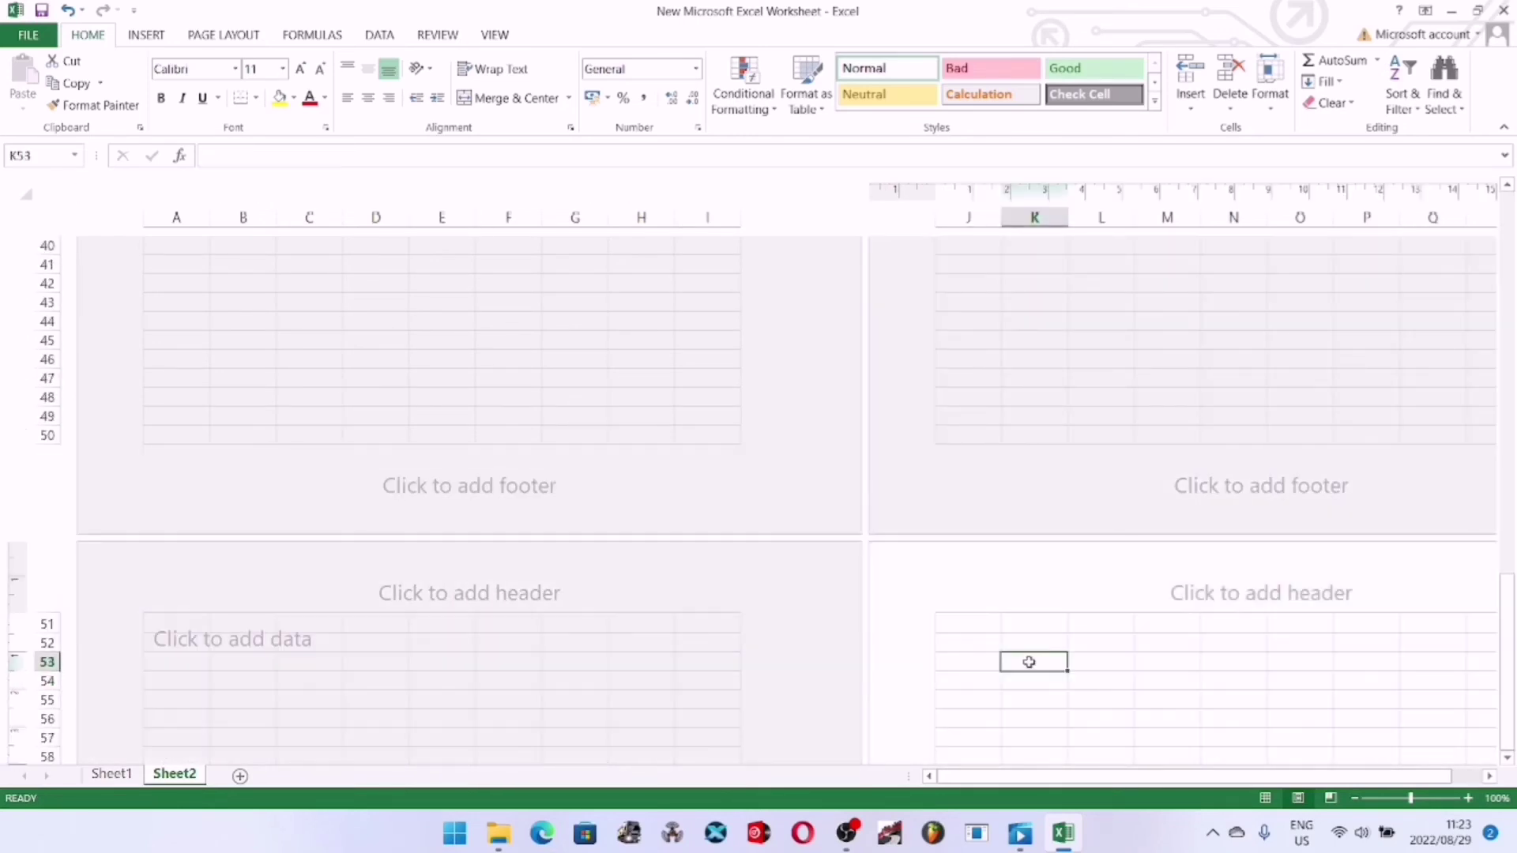
pyautogui.scroll(5, 545, 430)
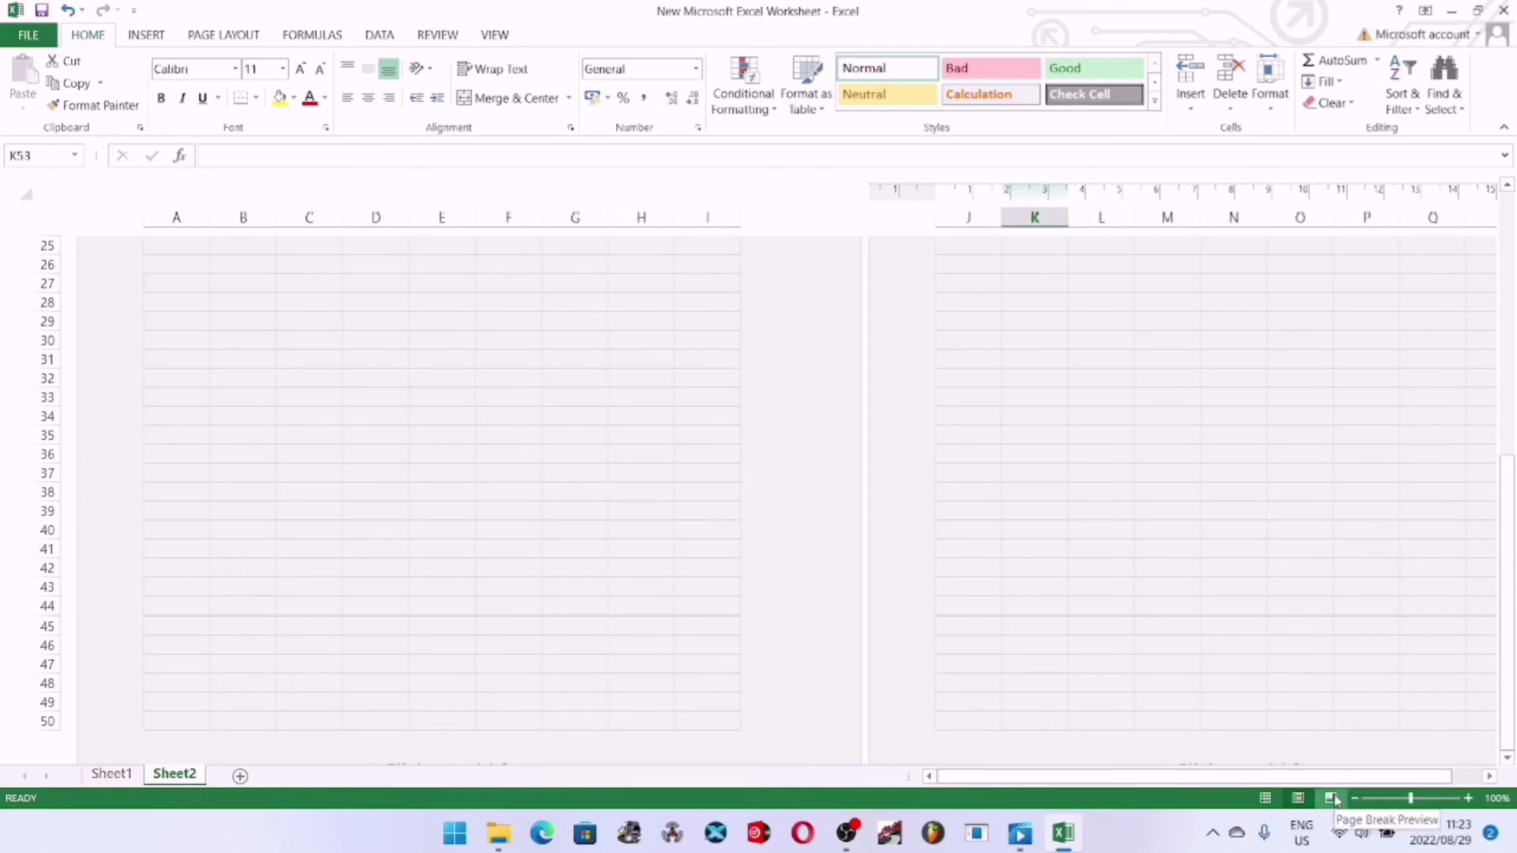
# - Show Sheet2 in Page Break Preview and enter =TODAY() in cell A1
pyautogui.click(1331, 797)
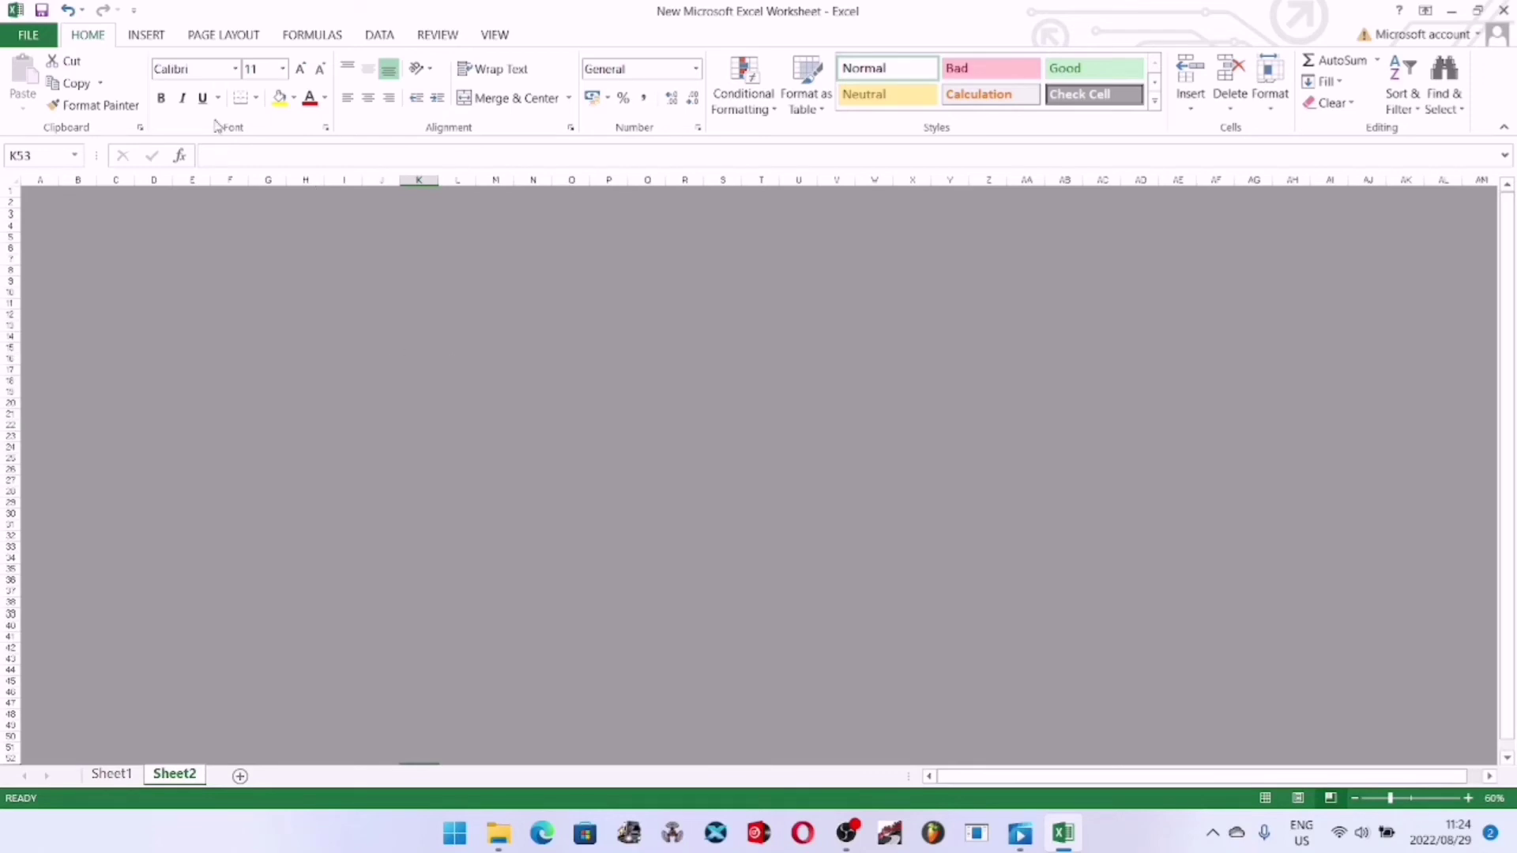
pyautogui.click(38, 189)
pyautogui.hotkey('ctrl', ';')
pyautogui.press('Return')
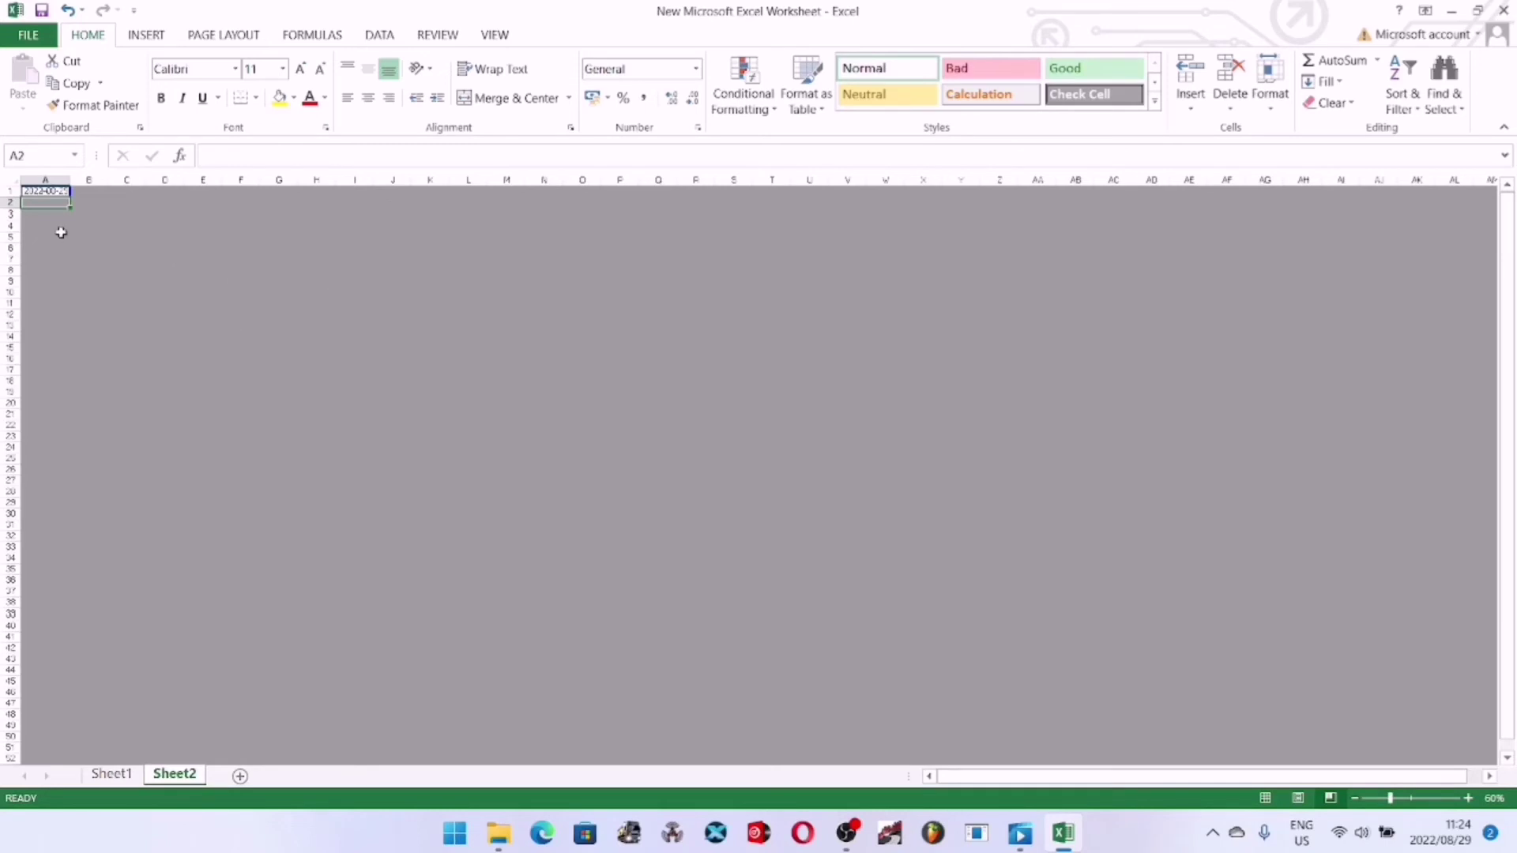
# - Check the formula in cell A1 and enter the first part of the presenter's name in cell A2
pyautogui.click(58, 191)
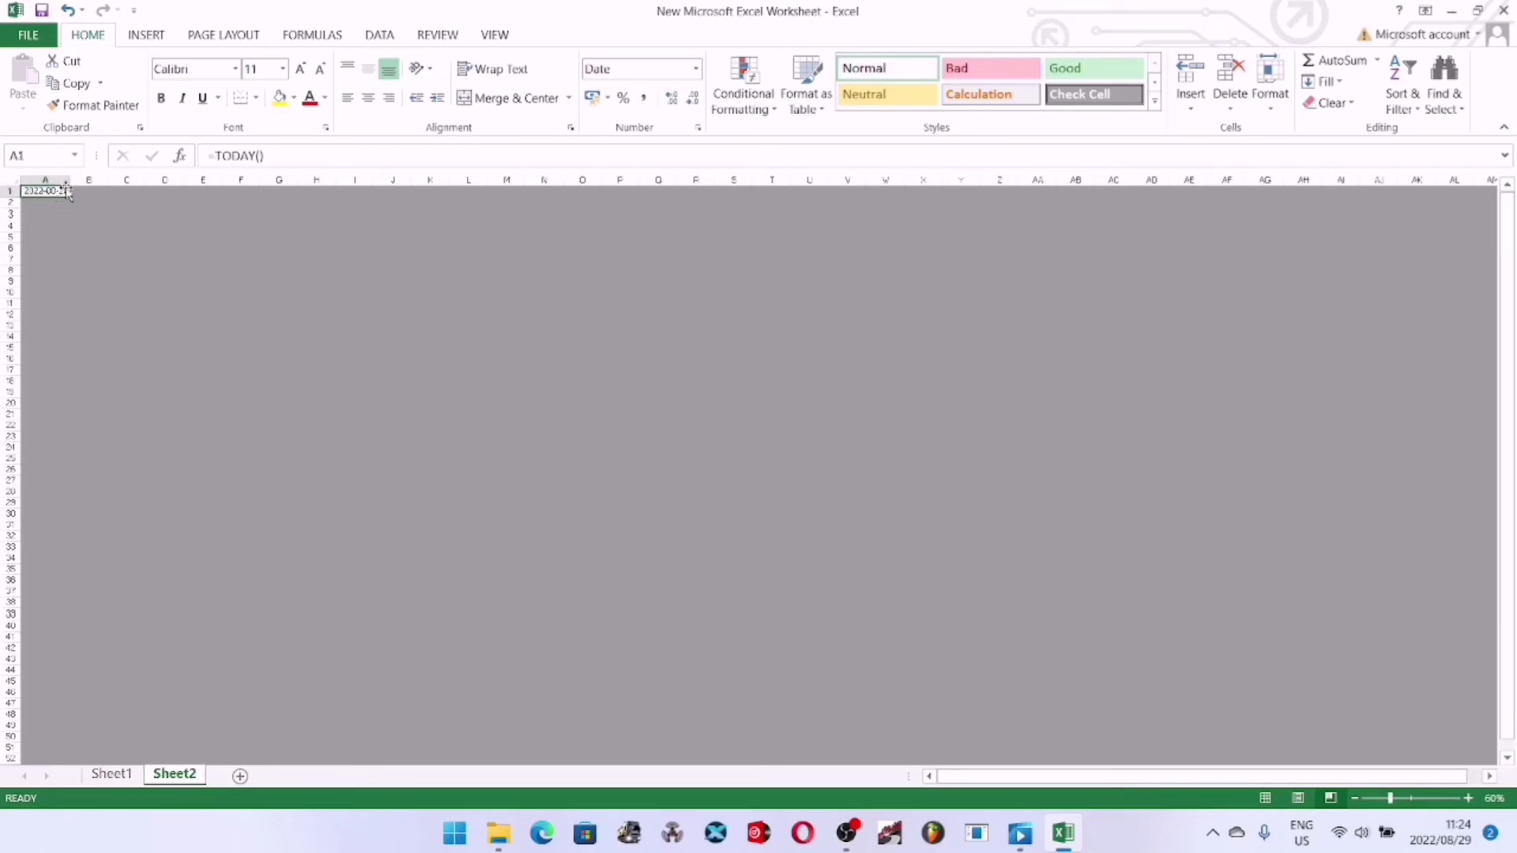
pyautogui.click(55, 204)
pyautogui.write('D')
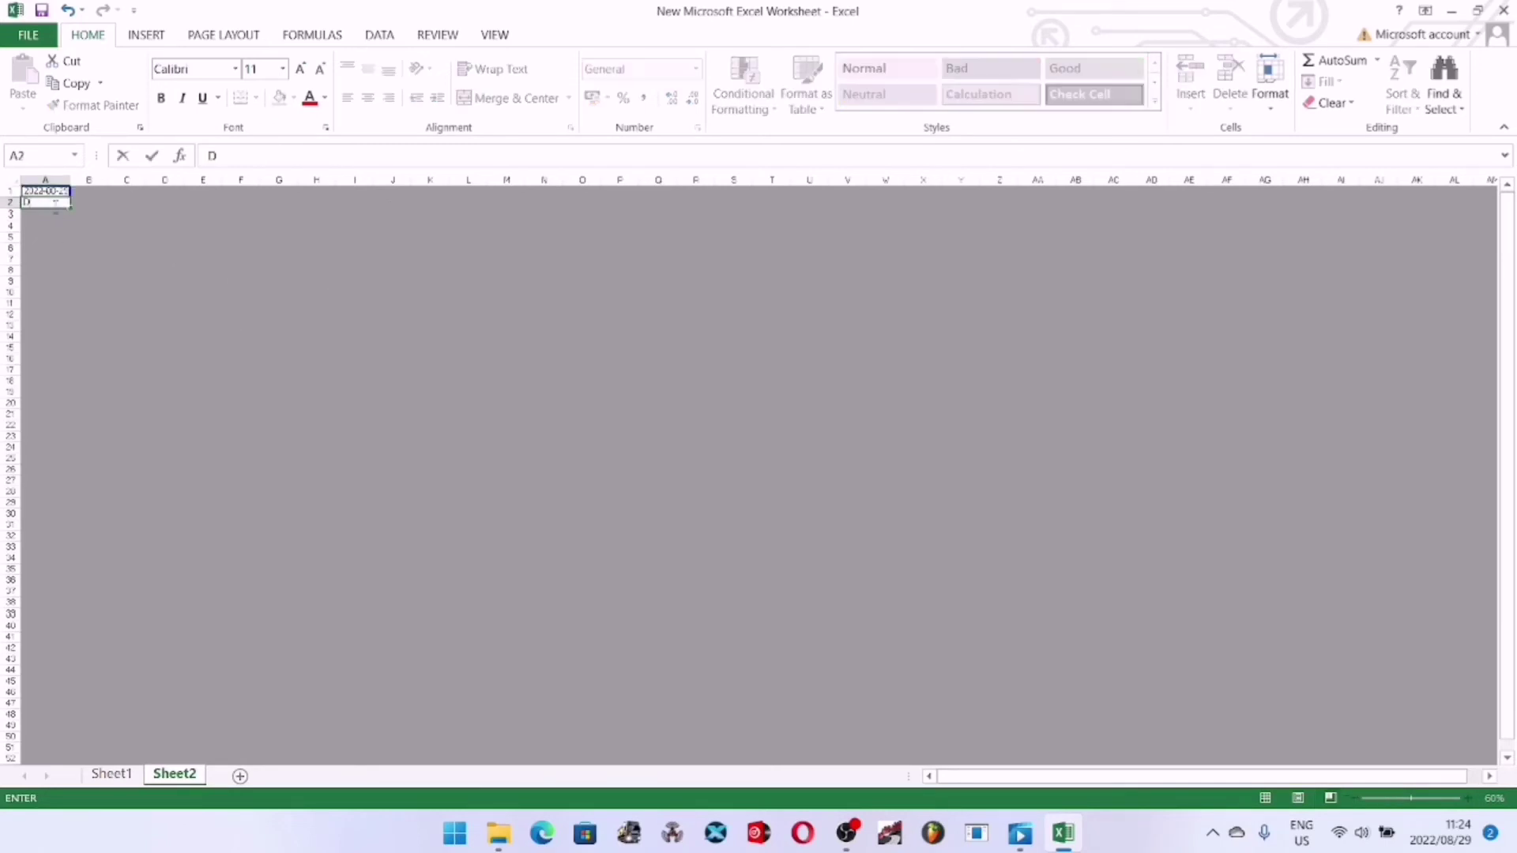
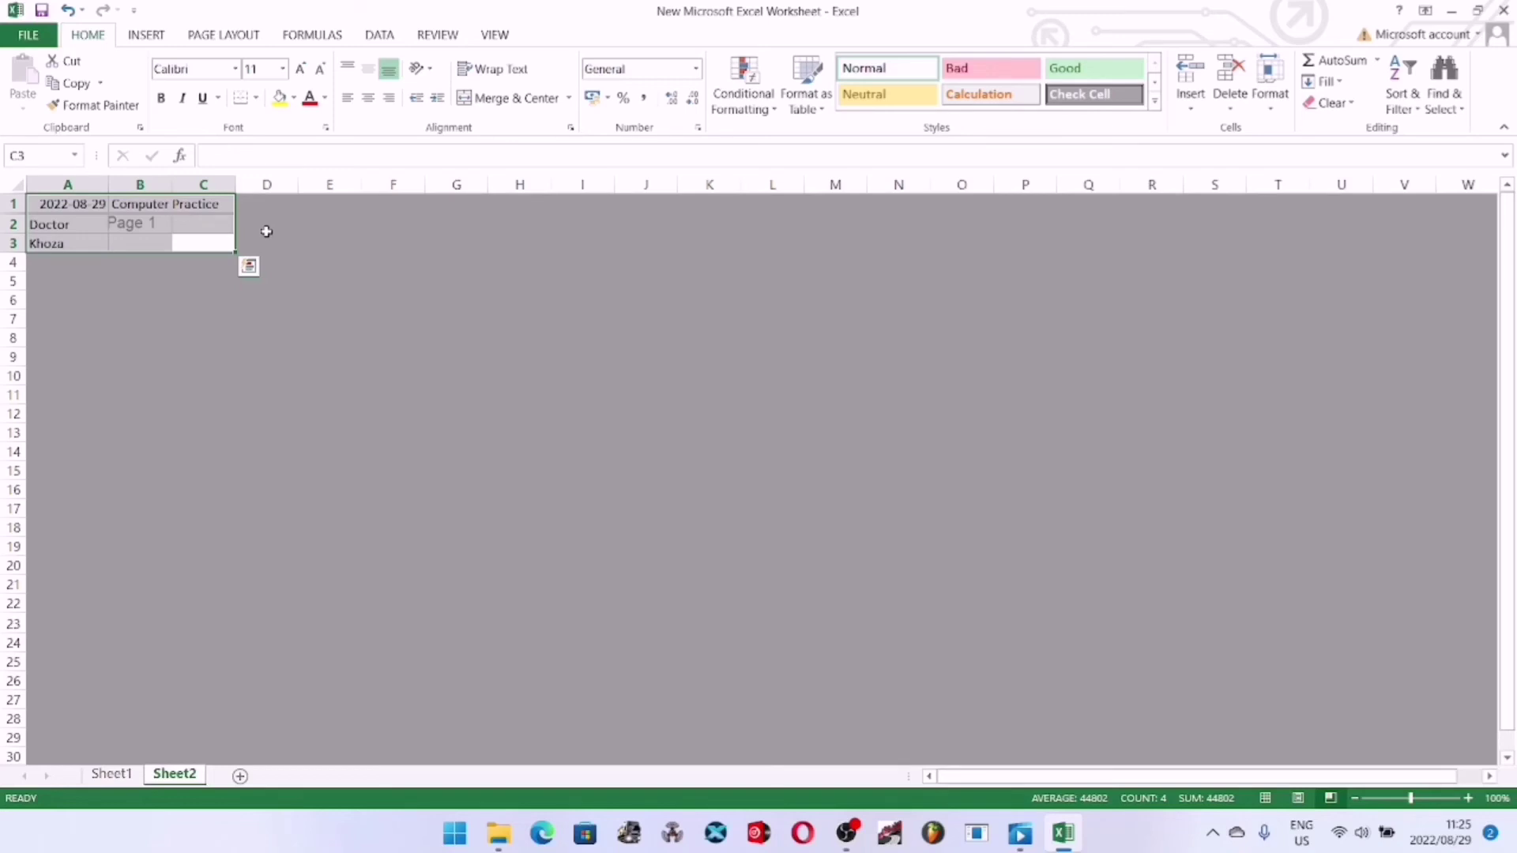
# - Extend the page area in Page Break Preview across to column O and down to row 18
pyautogui.moveTo(241, 225); pyautogui.dragTo(613, 254)
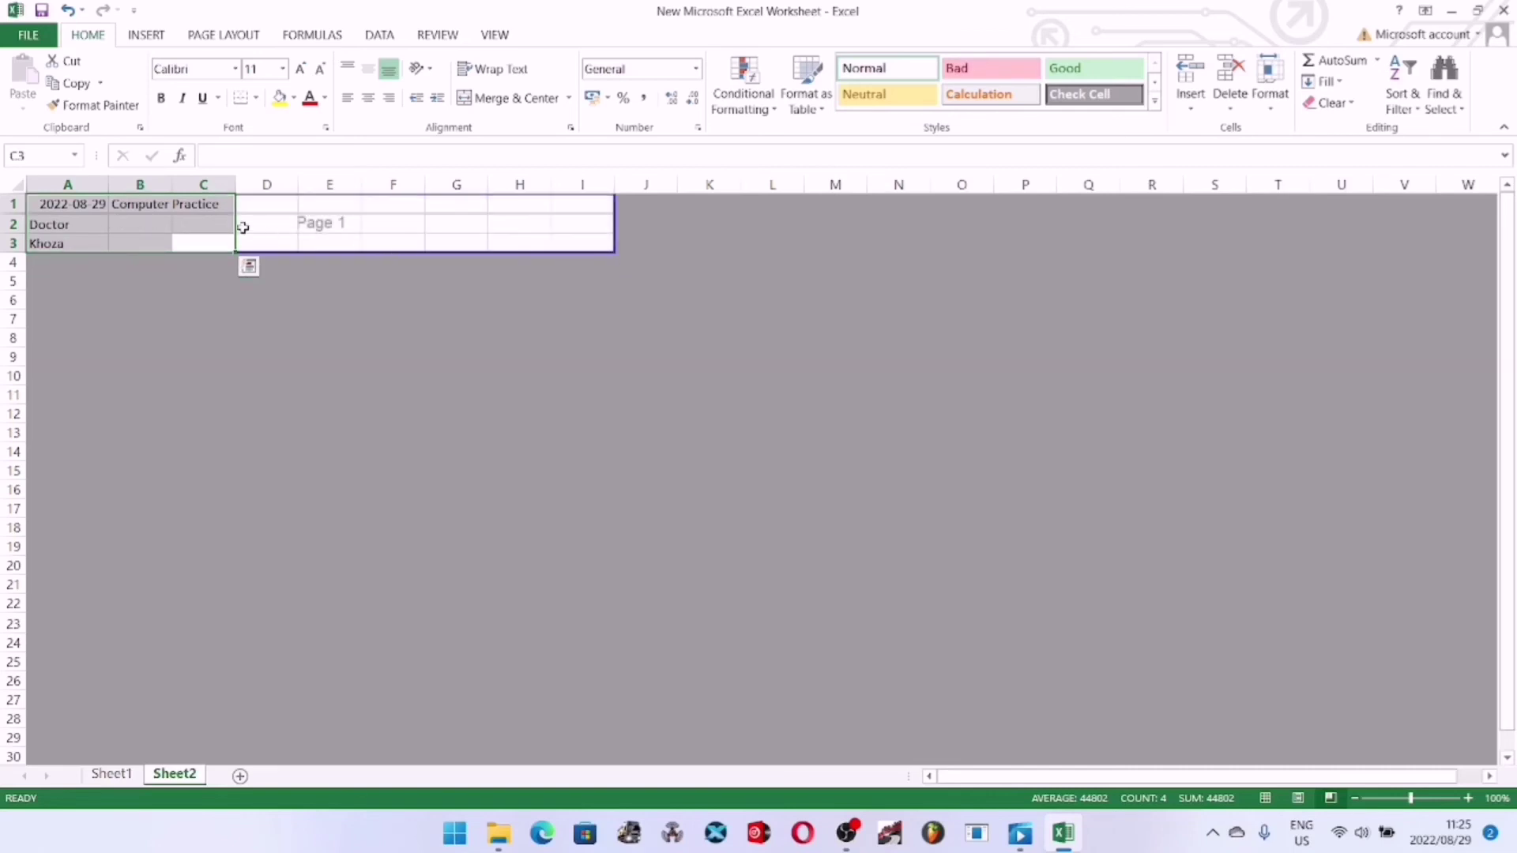
pyautogui.moveTo(255, 249); pyautogui.dragTo(285, 461)
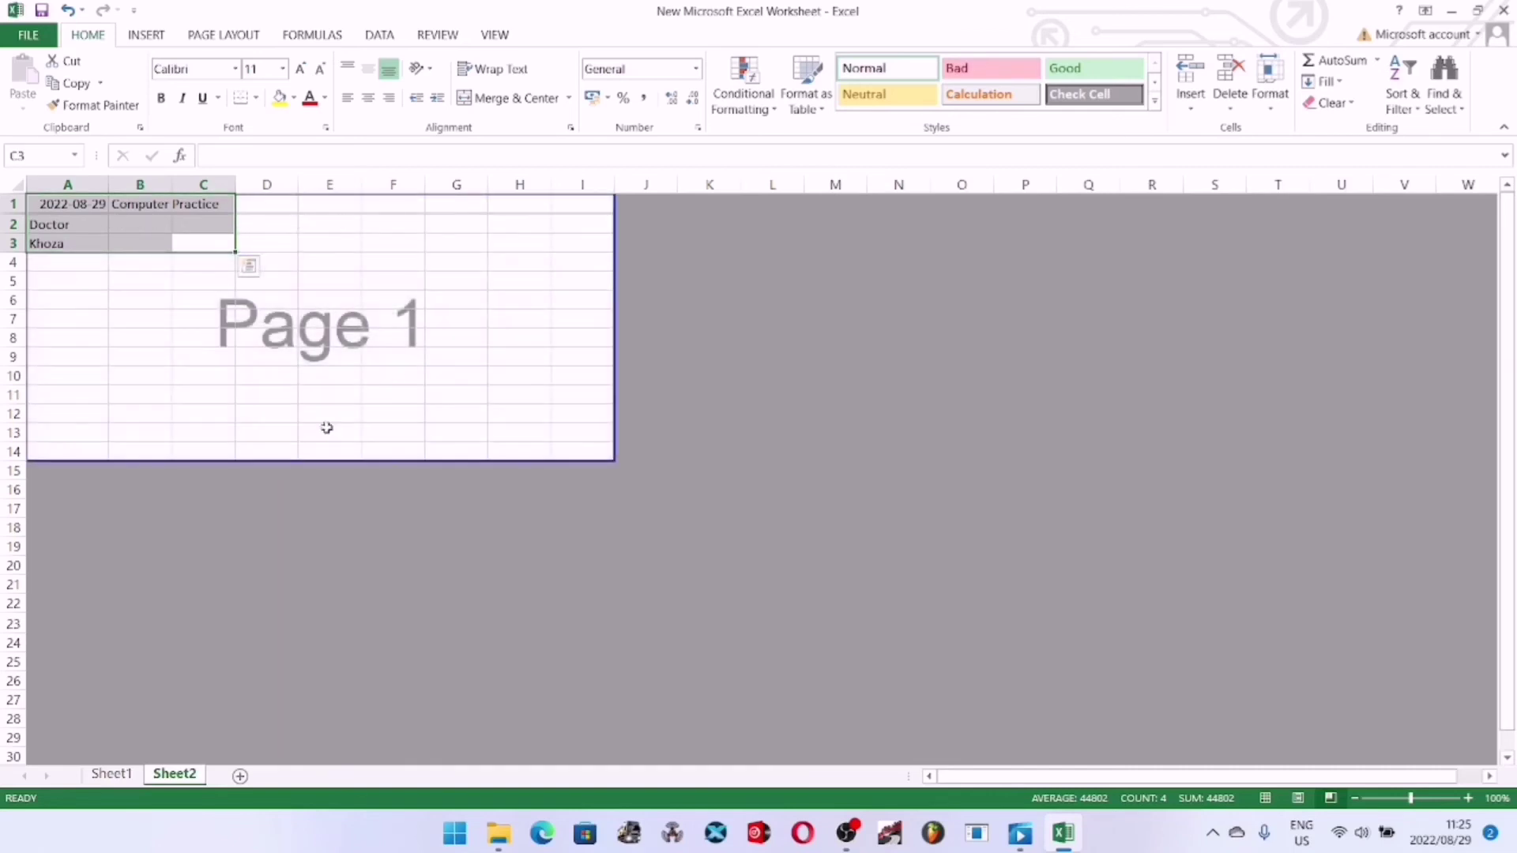
pyautogui.moveTo(611, 245); pyautogui.dragTo(853, 269)
pyautogui.scroll(-1, 562, 374)
pyautogui.moveTo(425, 405); pyautogui.dragTo(431, 480)
pyautogui.scroll(1, 626, 363)
pyautogui.moveTo(885, 223); pyautogui.dragTo(994, 239)
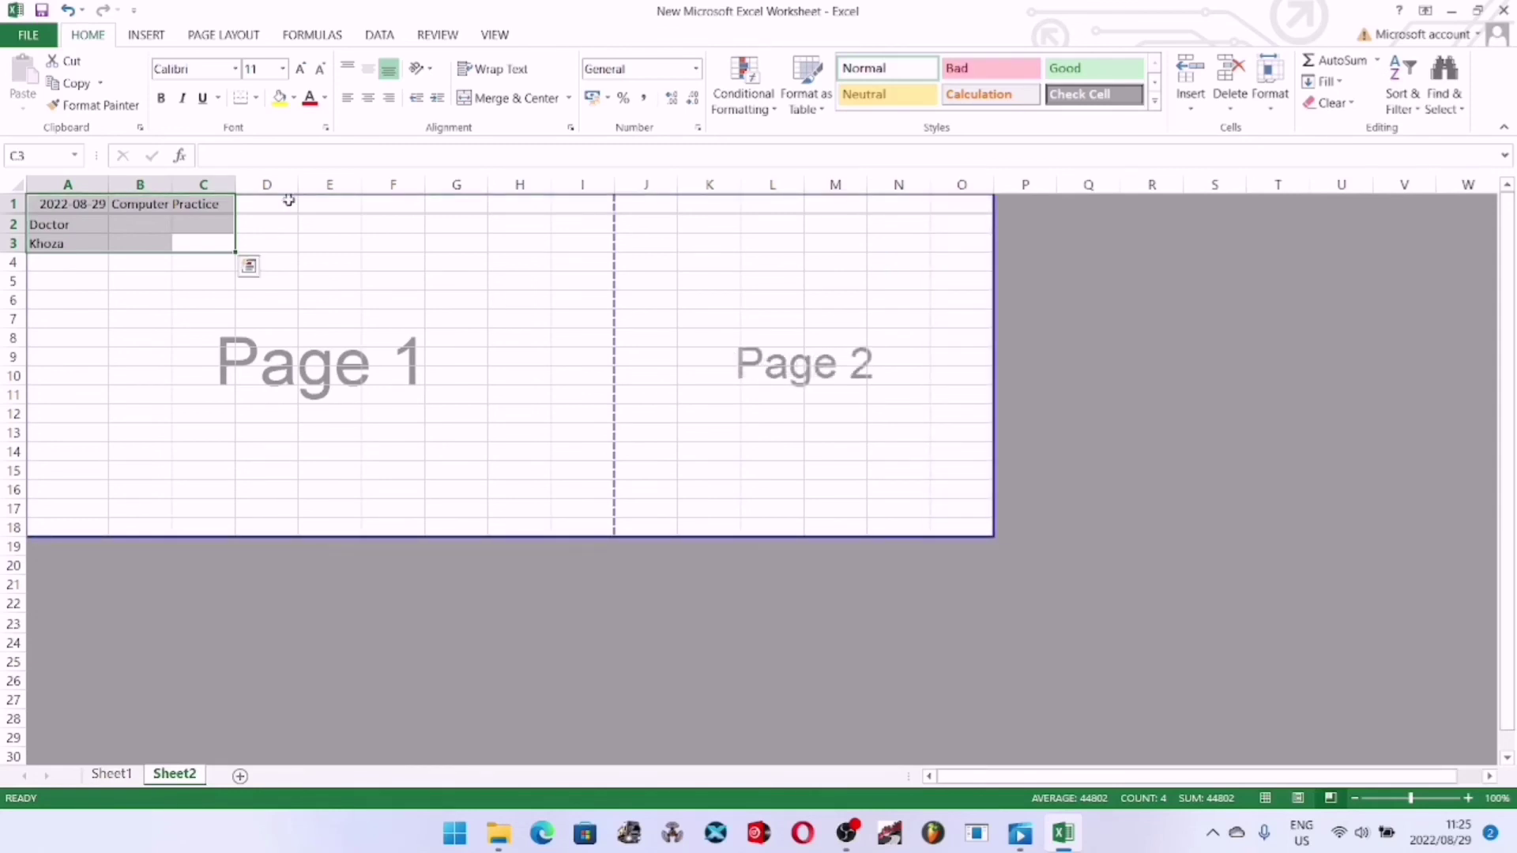
# - Merge Page 1 and Page 2 by moving the page break between them to the outer border at column O
pyautogui.moveTo(411, 357); pyautogui.dragTo(407, 377)
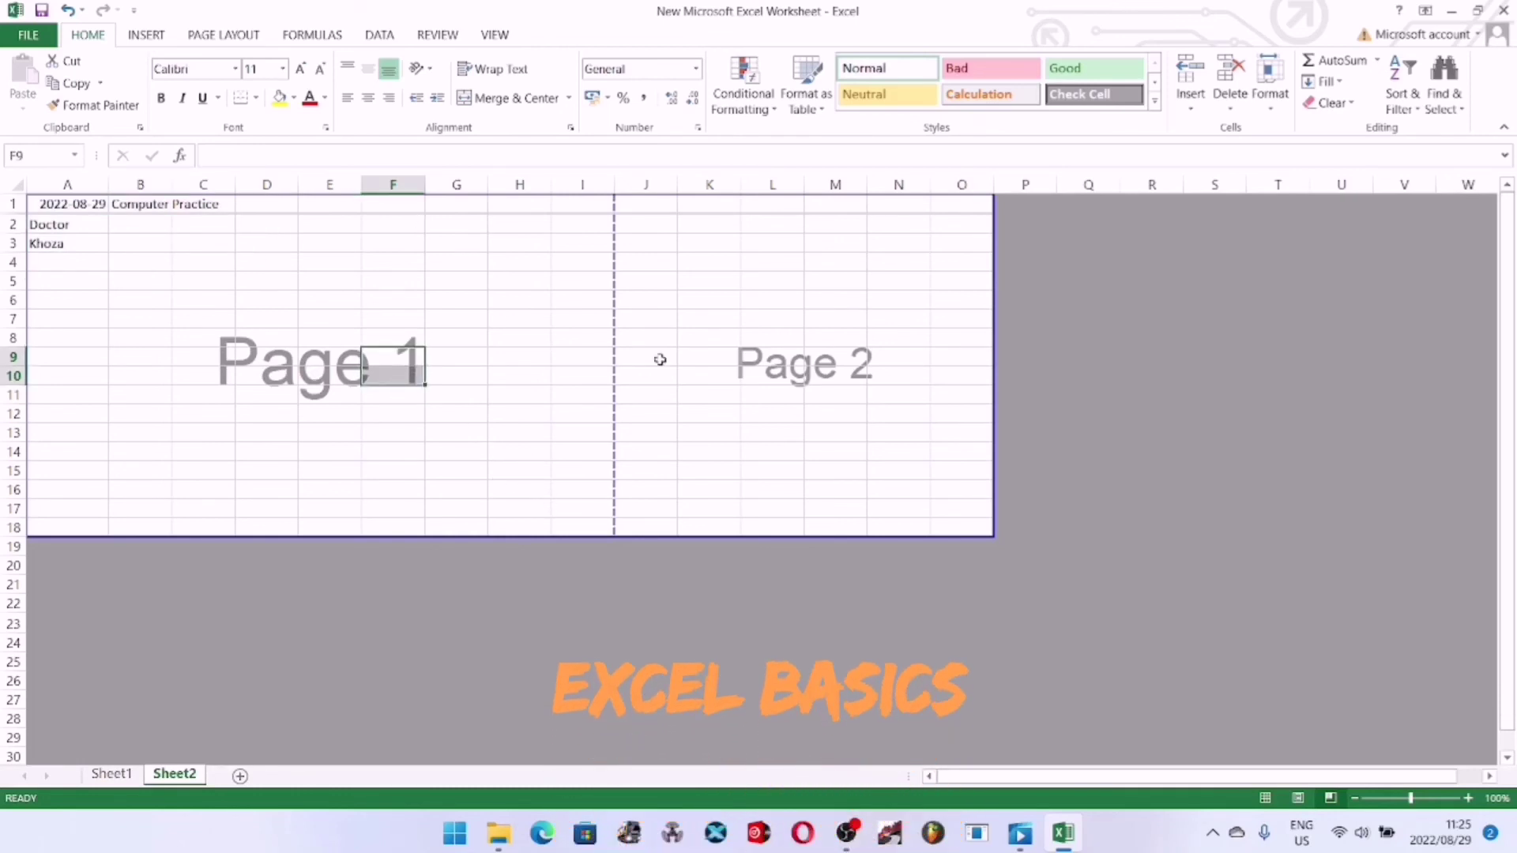
pyautogui.click(763, 341)
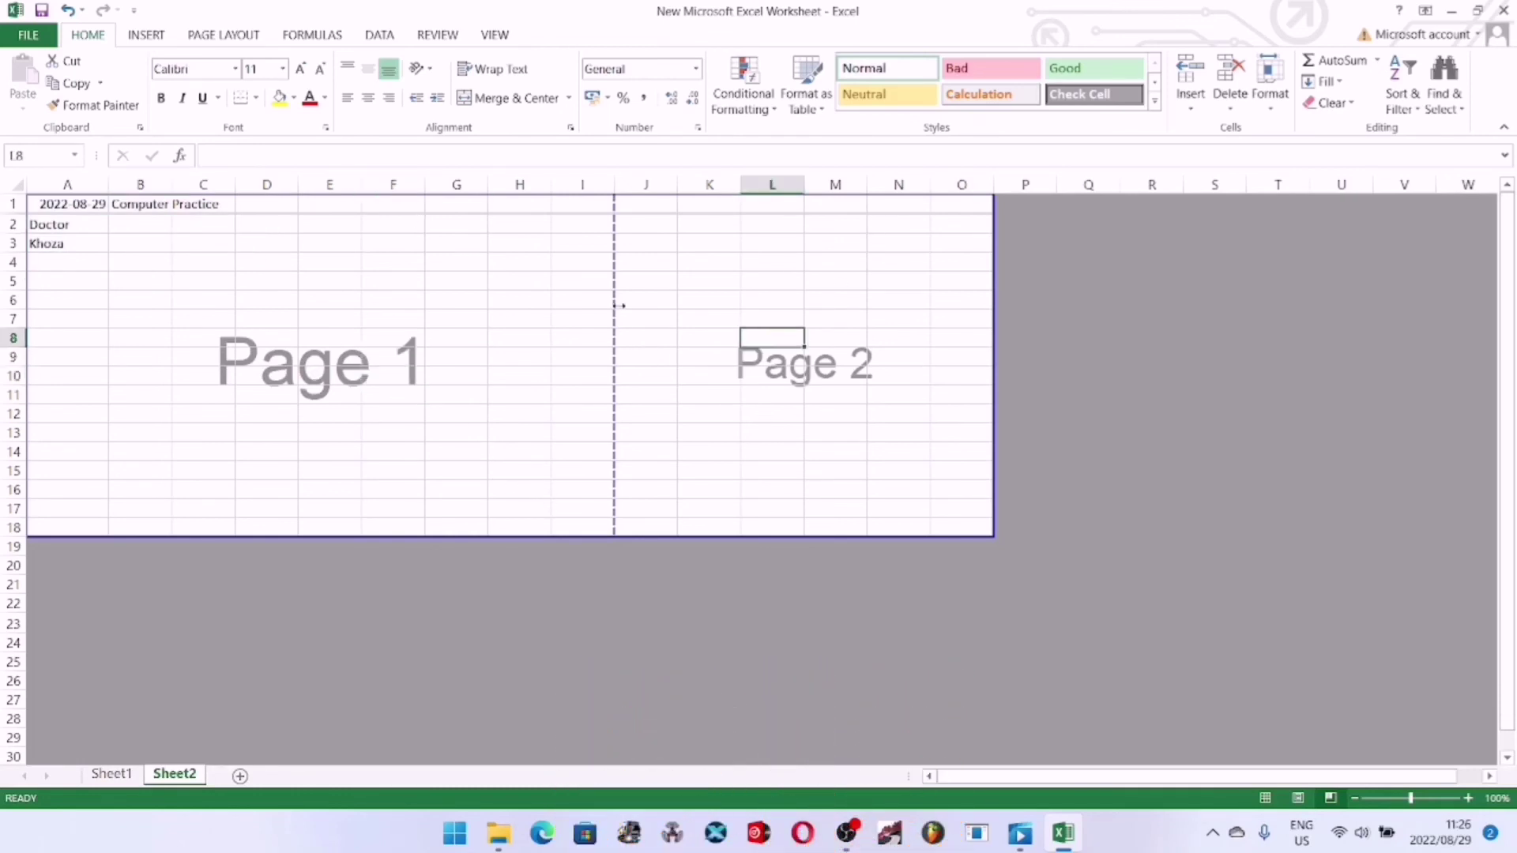
pyautogui.moveTo(600, 305); pyautogui.dragTo(983, 294)
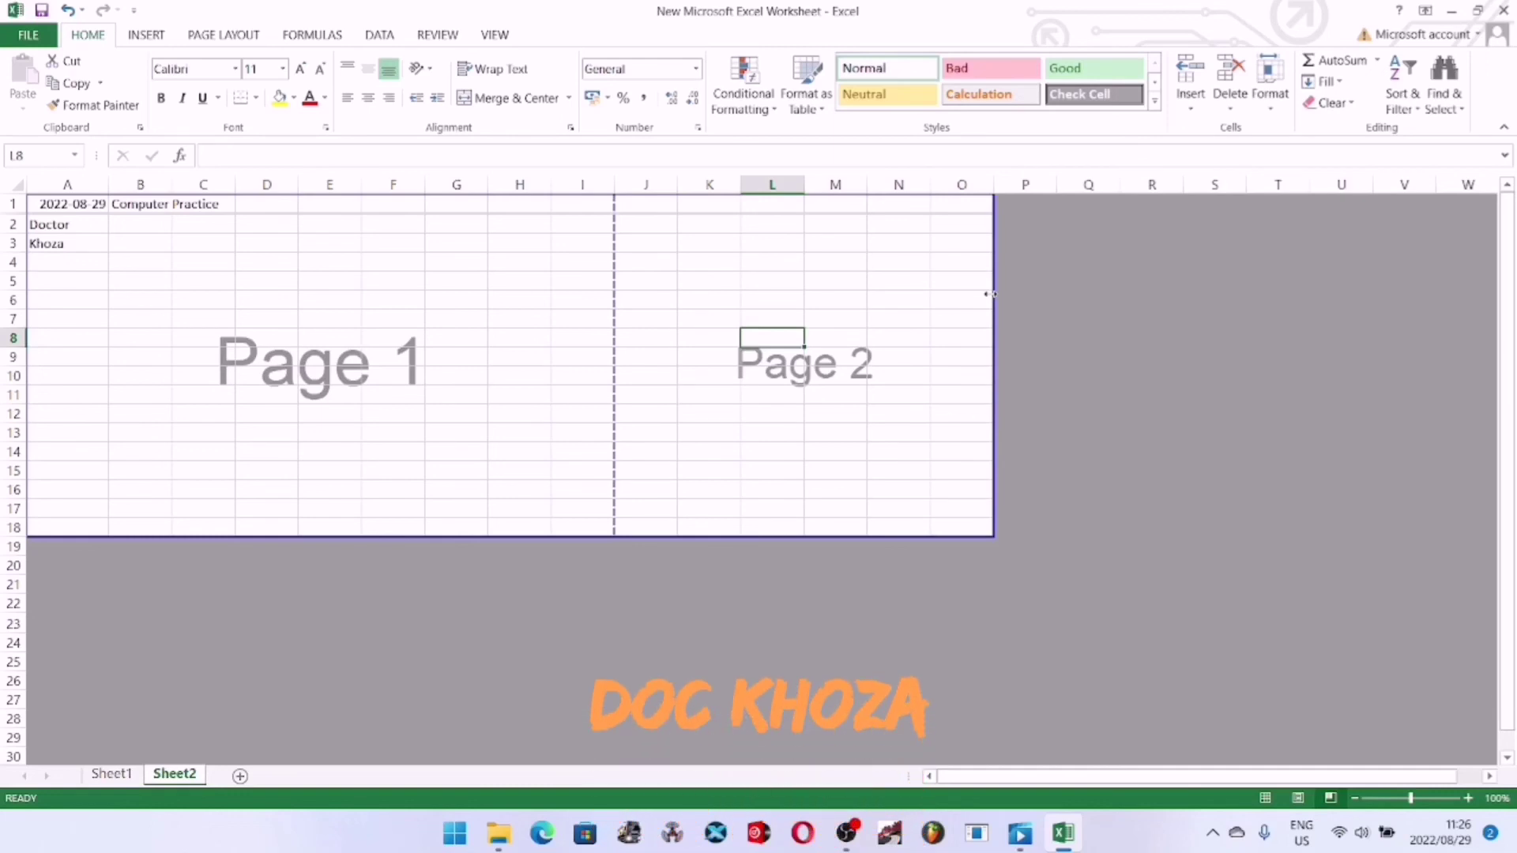
pyautogui.moveTo(723, 293); pyautogui.dragTo(985, 319)
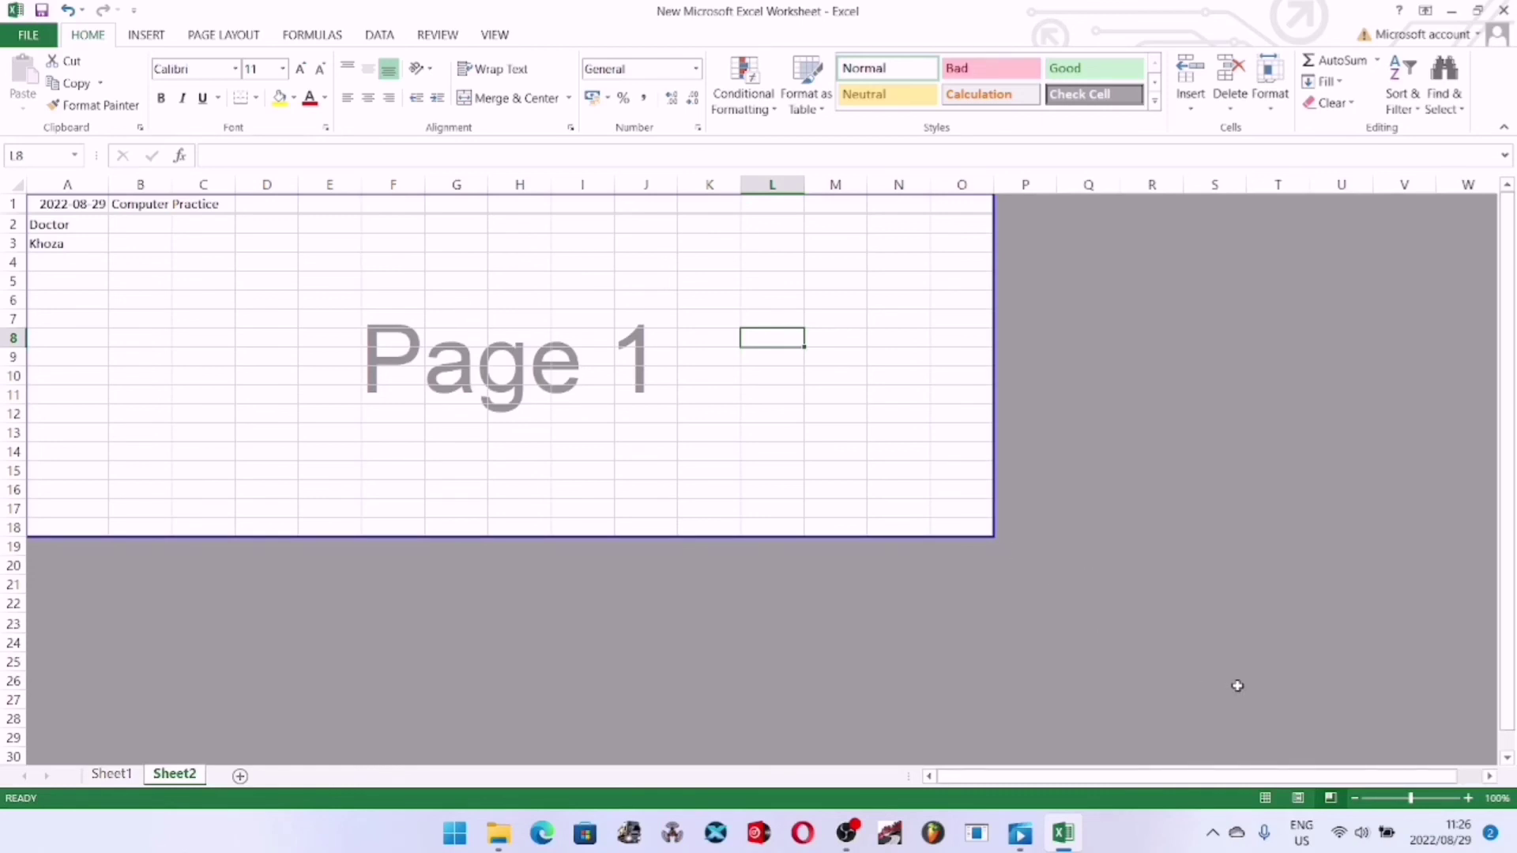
# - Examine the page at zoom levels down to 40% and return the zoom to 100%
pyautogui.click(1357, 800)
pyautogui.click(1356, 799)
pyautogui.click(1356, 800)
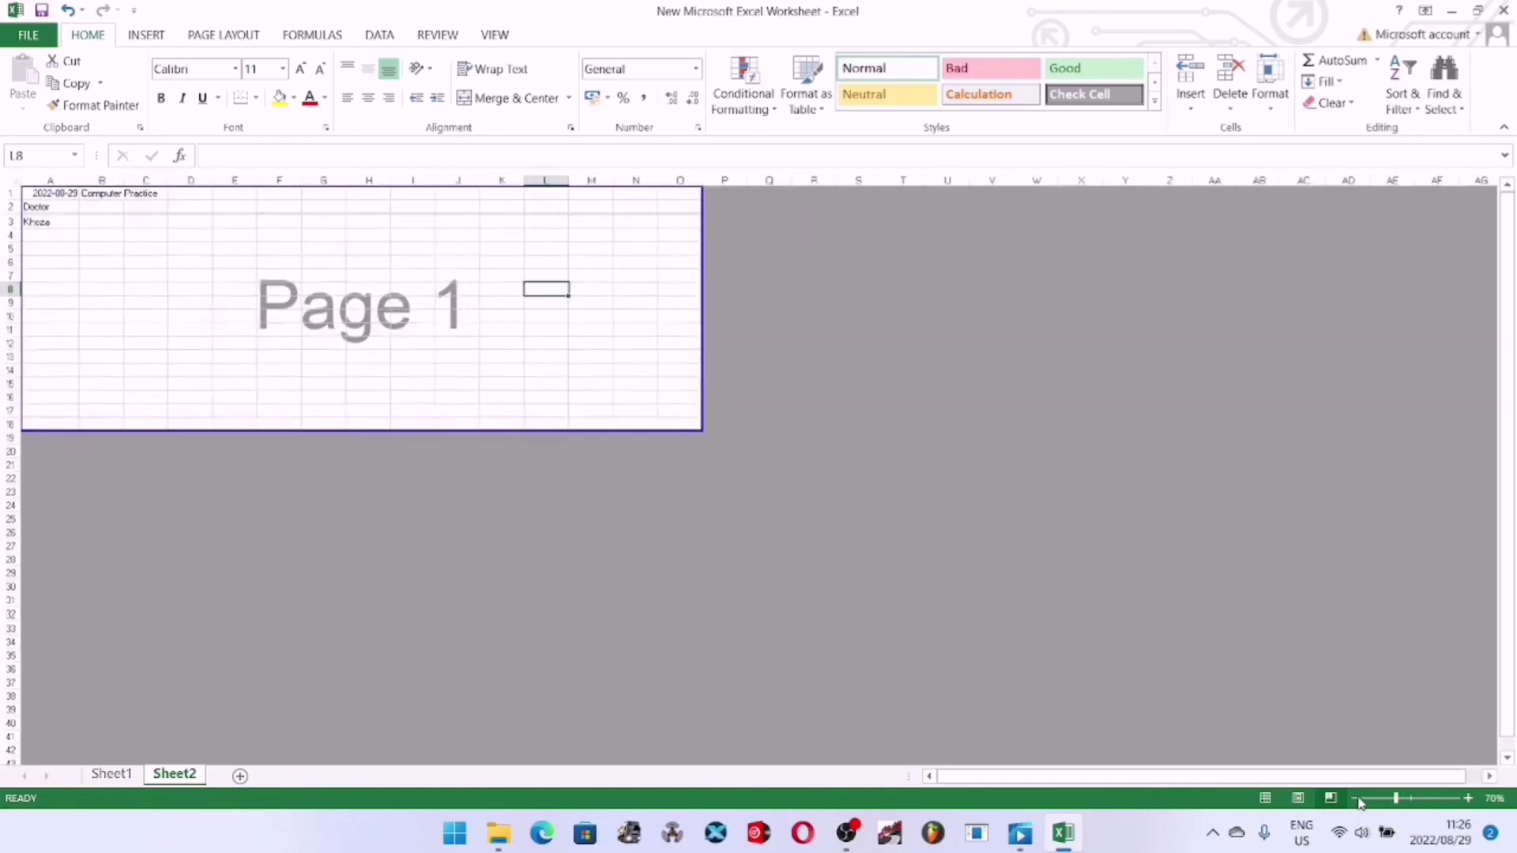
pyautogui.click(1356, 800)
pyautogui.click(1356, 800)
pyautogui.click(1356, 799)
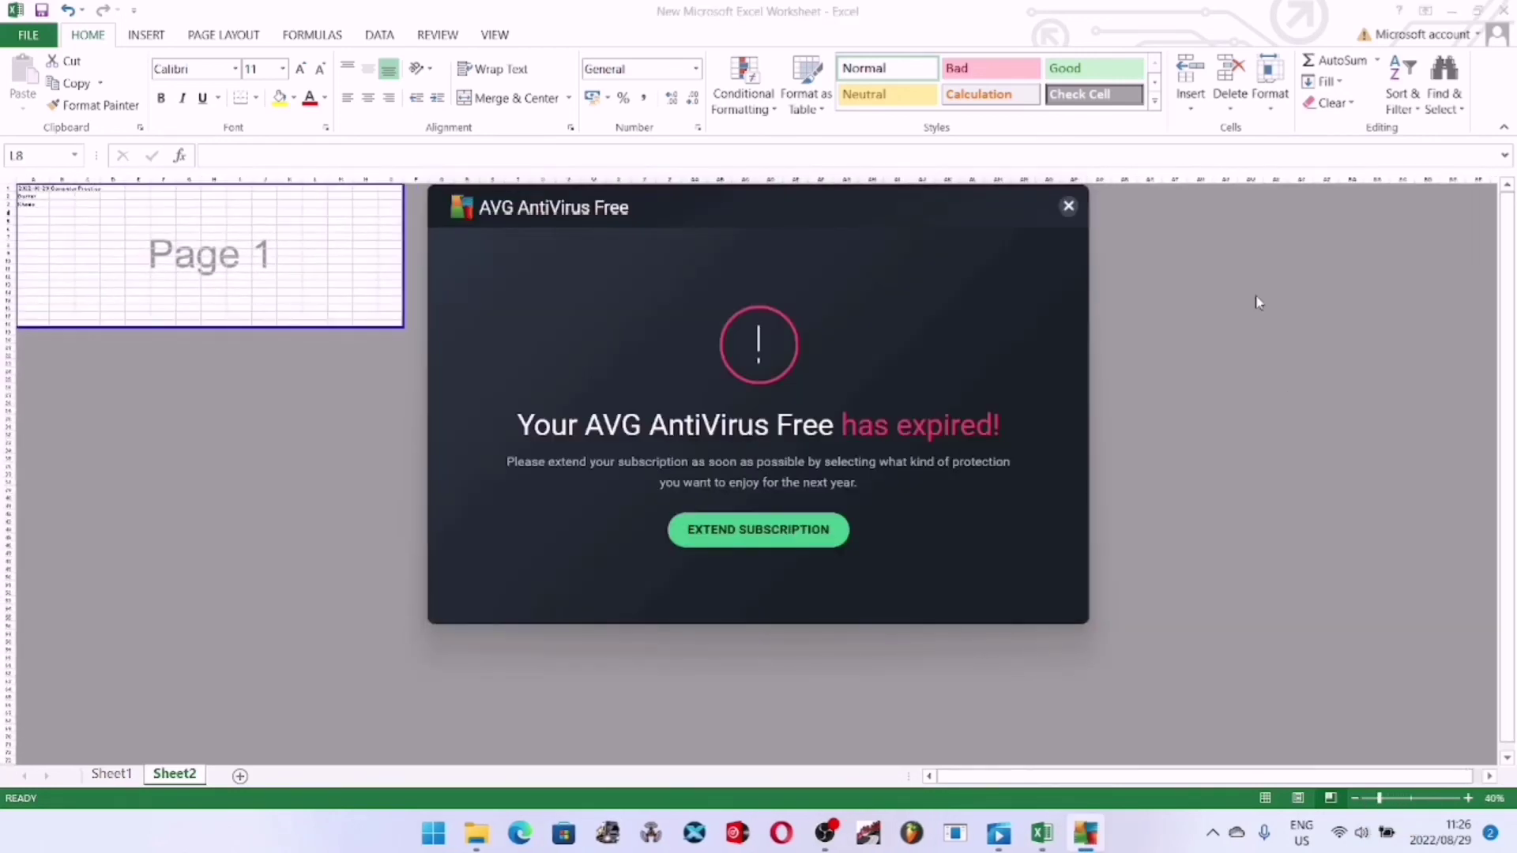
pyautogui.click(1469, 800)
pyautogui.click(1469, 799)
pyautogui.click(1469, 799)
pyautogui.click(1469, 800)
pyautogui.click(1469, 800)
pyautogui.click(1469, 800)
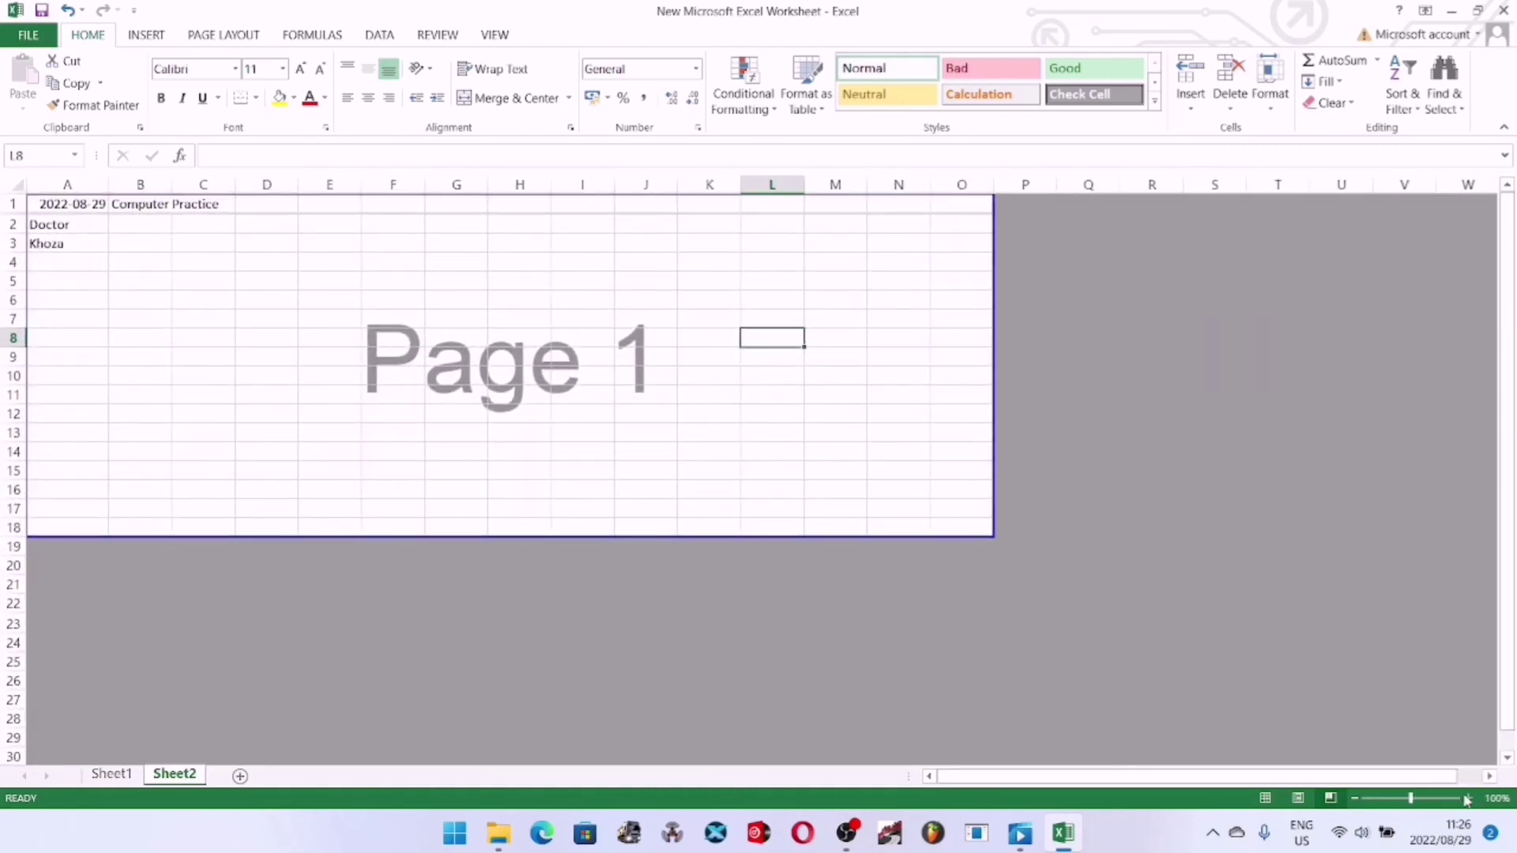